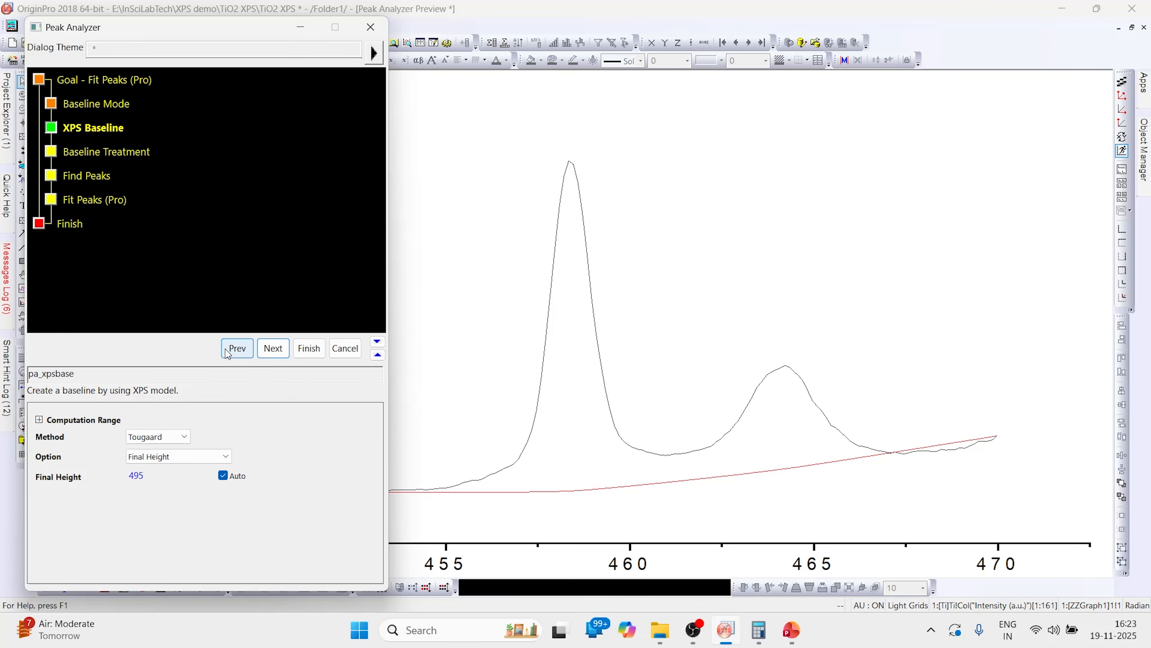
- Return to the Baseline Mode page of the Peak Analyzer and set the baseline mode to User Defined
{"action": "left_click", "coordinate": [229, 348]}
{"action": "left_click", "coordinate": [230, 347]}
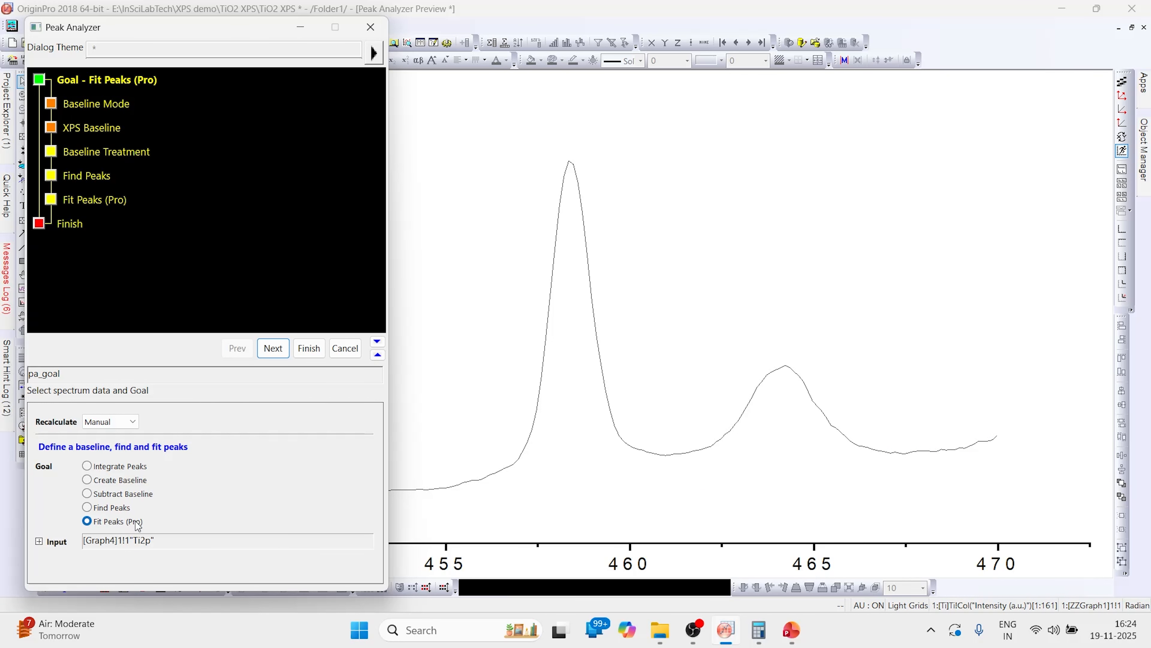
{"action": "left_click", "coordinate": [273, 348]}
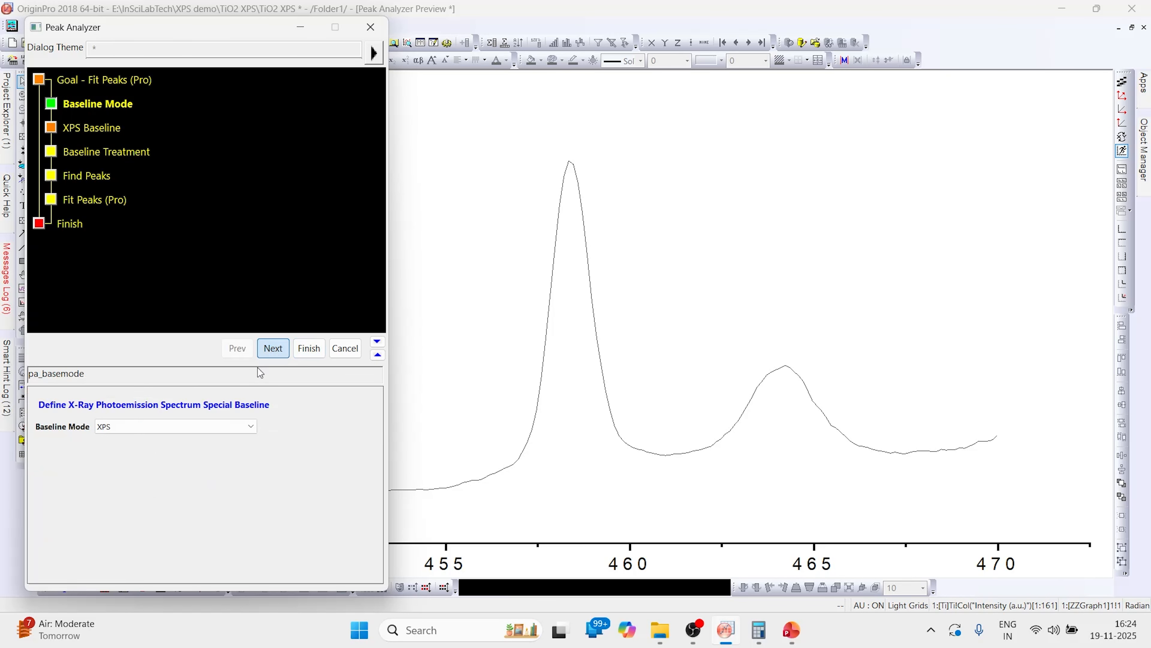
{"action": "left_click", "coordinate": [227, 427]}
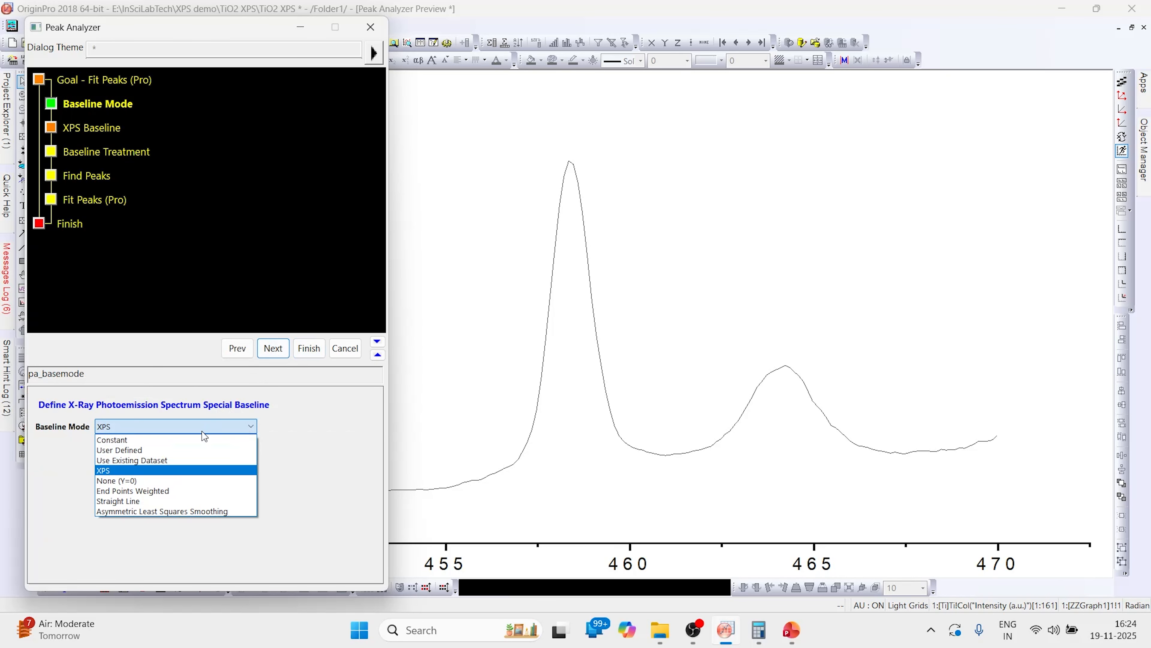
{"action": "left_click", "coordinate": [128, 450]}
- Disable automatic anchor point finding and start modifying the baseline anchor points on the graph
{"action": "scroll", "coordinate": [260, 465], "scroll_direction": "down", "scroll_amount": 4}
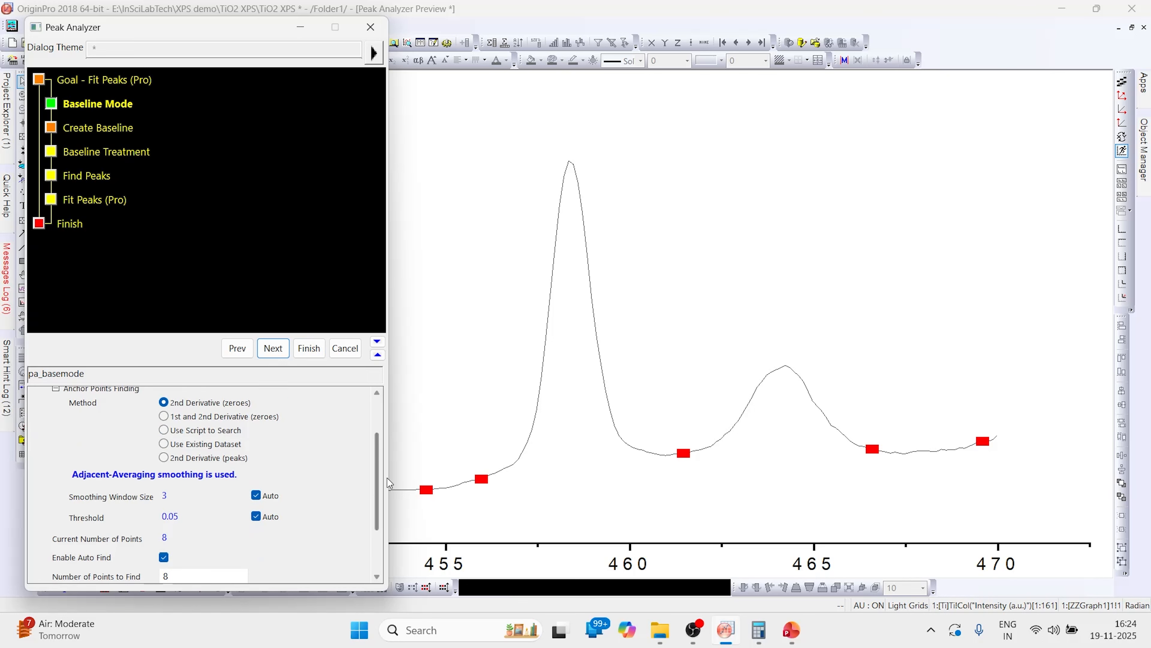
{"action": "left_click_drag", "start_coordinate": [375, 476], "coordinate": [375, 517]}
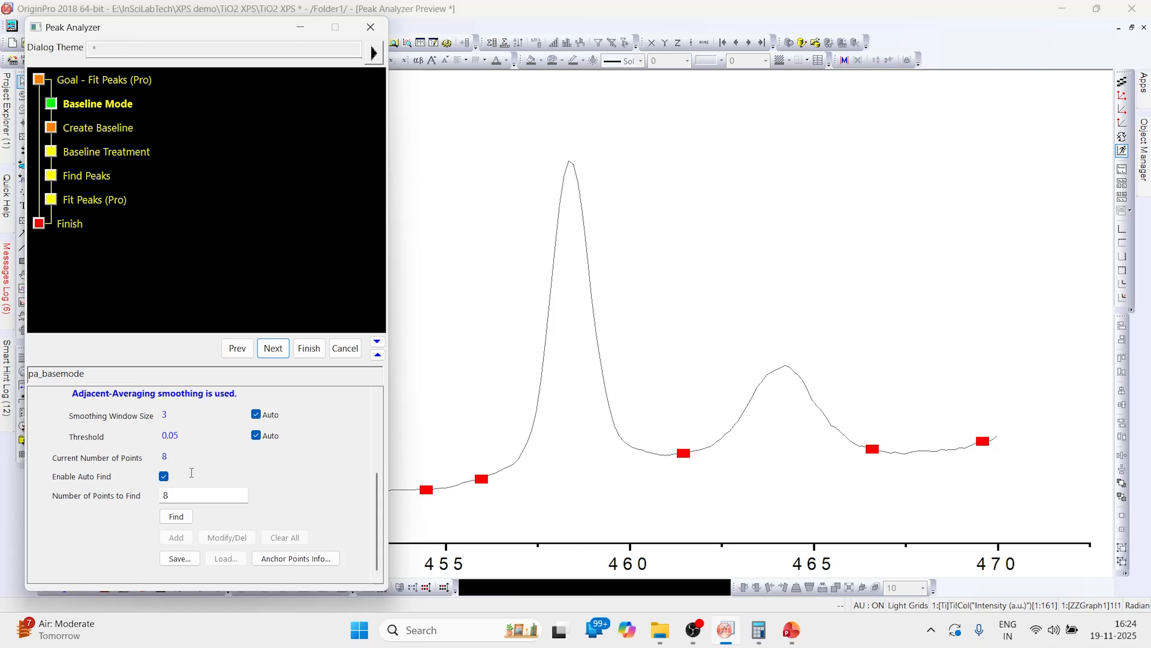
{"action": "left_click", "coordinate": [167, 476]}
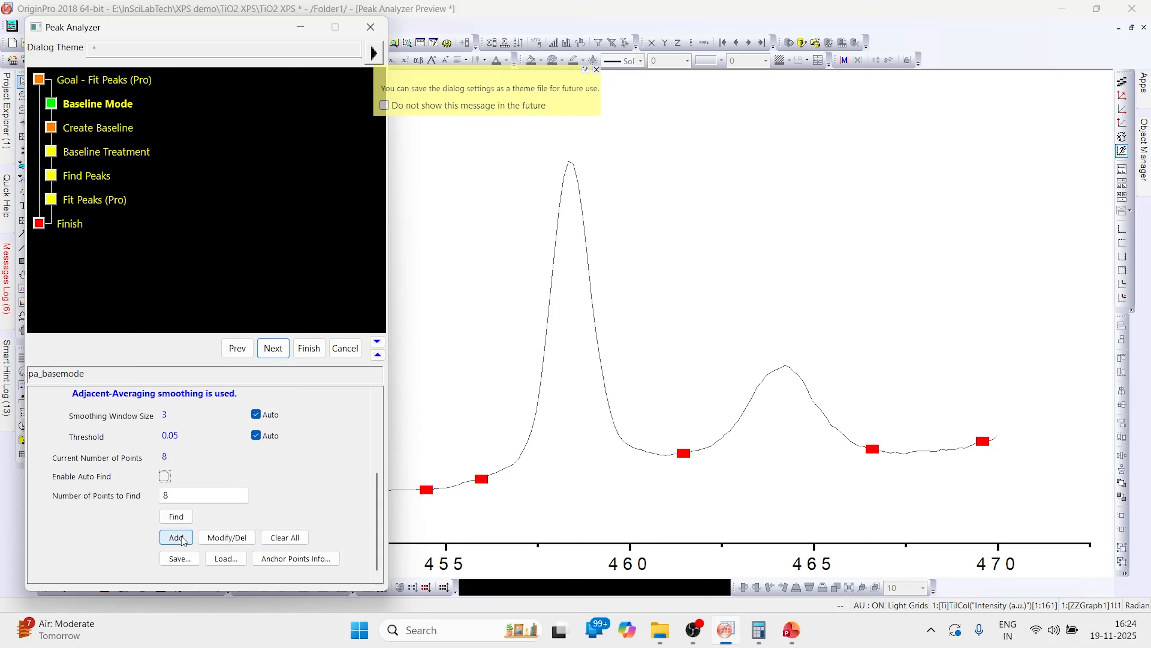
{"action": "double_click", "coordinate": [175, 497]}
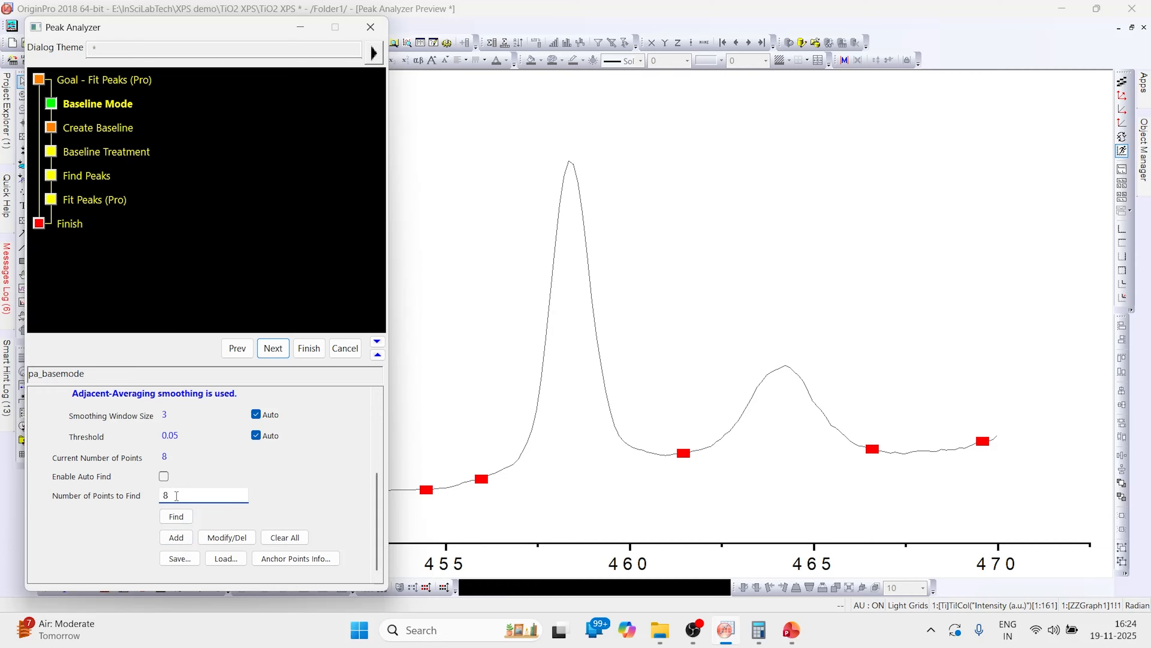
{"action": "left_click", "coordinate": [226, 540]}
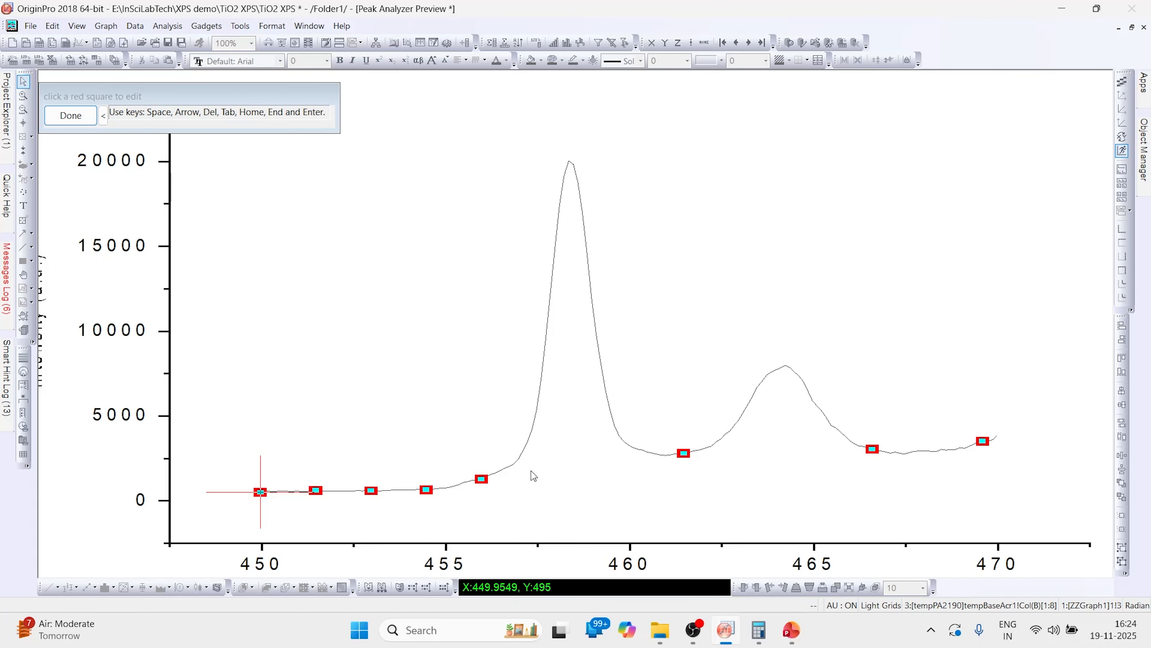
- Delete the anchor point near 456 eV and move anchor points to about 455.6 and 453.6 eV
{"action": "left_click", "coordinate": [481, 478]}
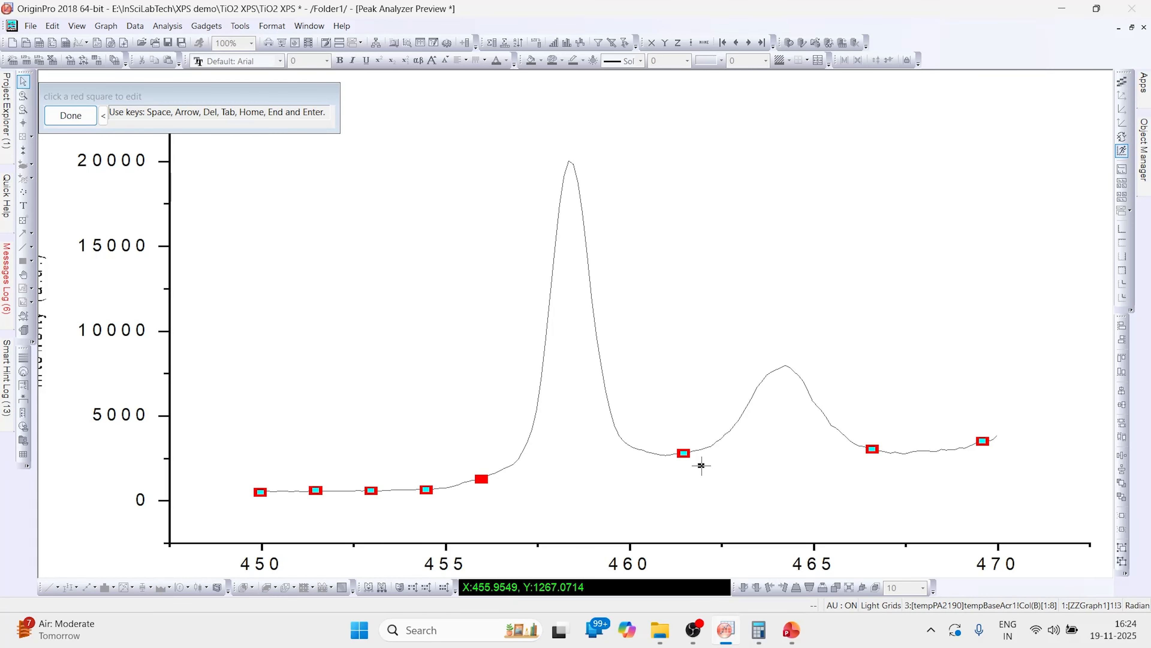
{"action": "key", "text": "Delete"}
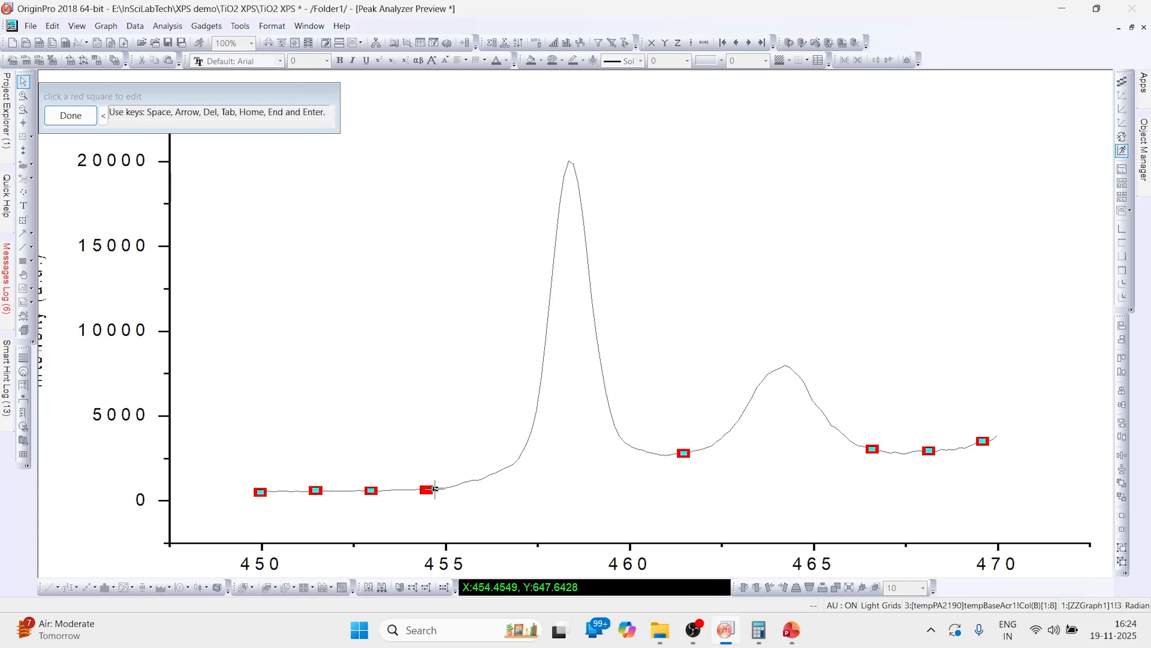
{"action": "left_click", "coordinate": [469, 480]}
{"action": "left_click", "coordinate": [371, 490]}
{"action": "left_click", "coordinate": [394, 489]}
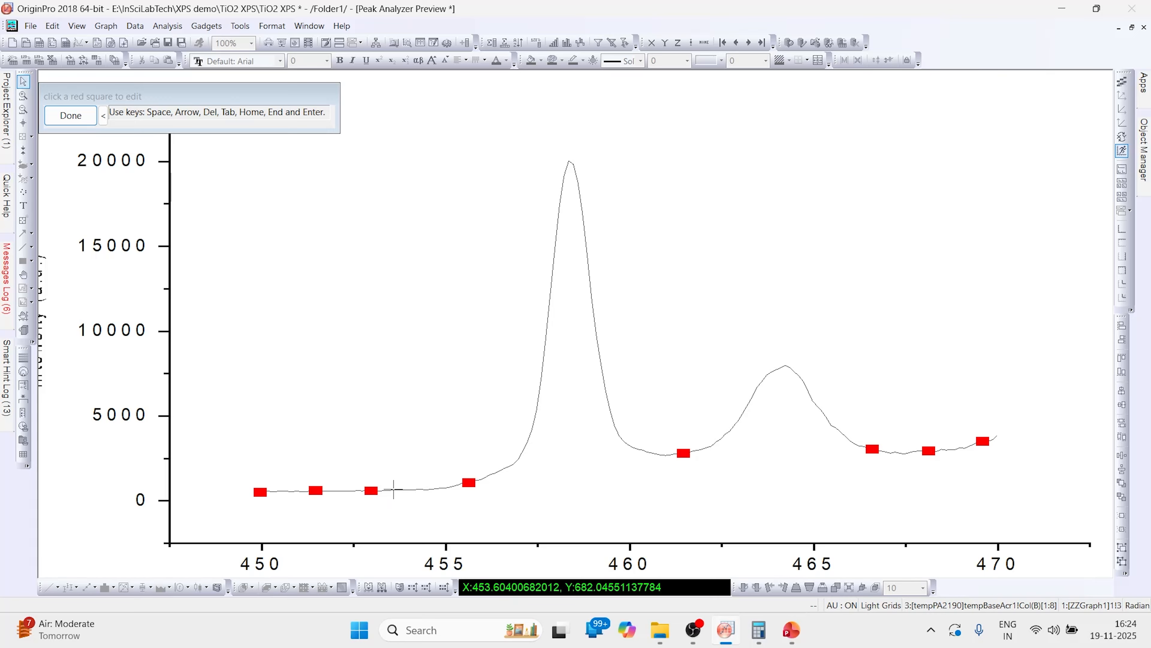
- Move the anchor point near 451.5 eV to about 451.8 eV and finish editing the anchor points
{"action": "left_click", "coordinate": [317, 491]}
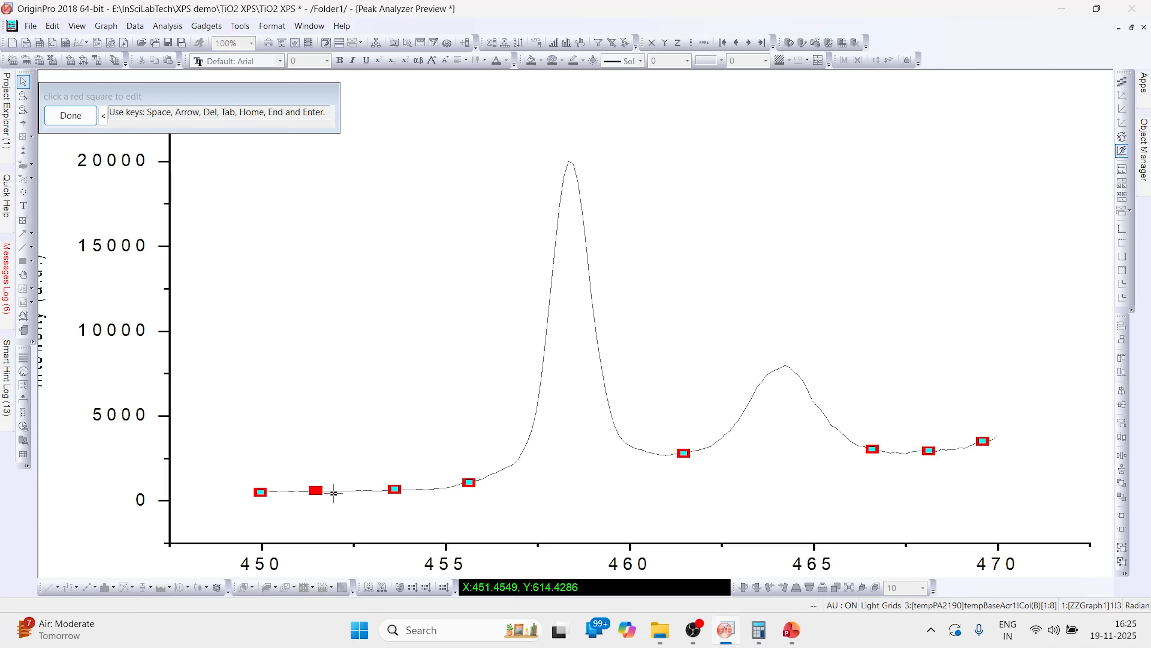
{"action": "left_click", "coordinate": [331, 491]}
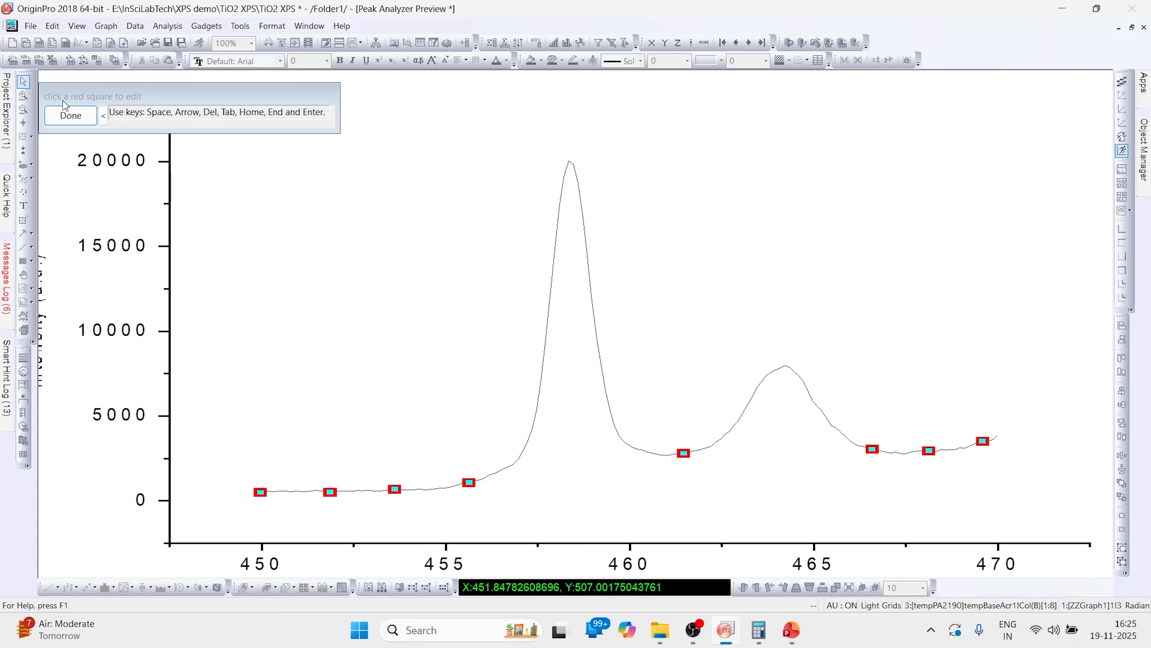
{"action": "left_click", "coordinate": [70, 115]}
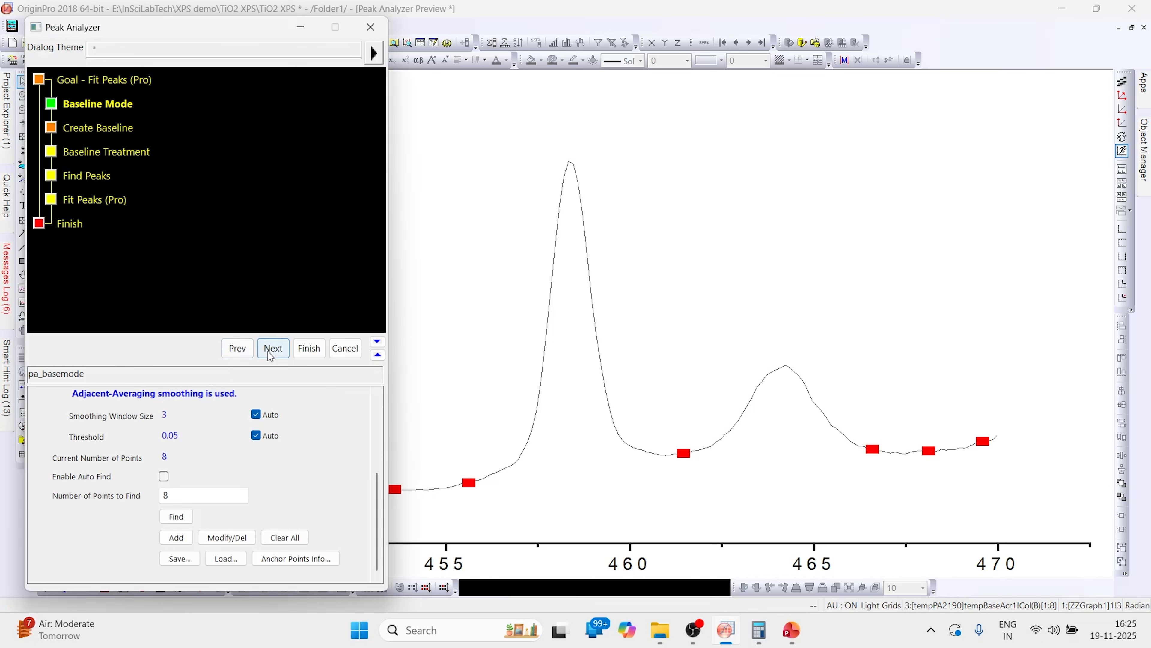
- Advance to baseline creation and set the interpolation method to Spline
{"action": "left_click", "coordinate": [272, 349]}
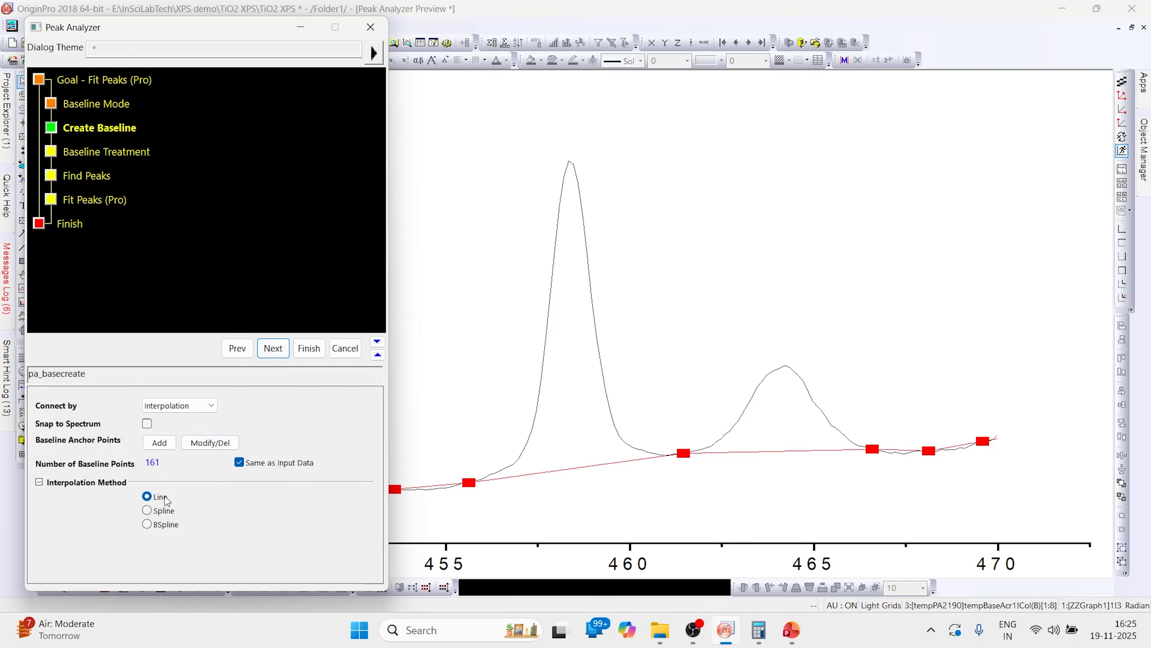
{"action": "left_click", "coordinate": [147, 510]}
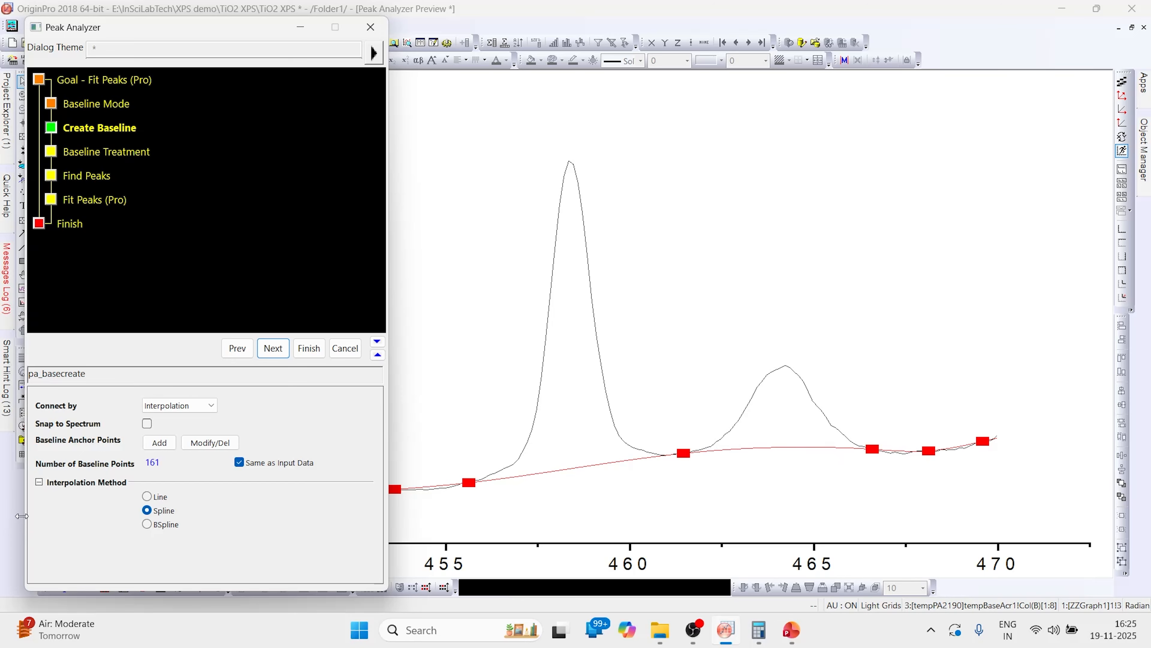
{"action": "left_click", "coordinate": [150, 524]}
{"action": "left_click", "coordinate": [151, 510]}
- Advance through the remaining Peak Analyzer pages and finish the peak fit
{"action": "left_click", "coordinate": [279, 348]}
{"action": "left_click", "coordinate": [274, 350]}
{"action": "left_click", "coordinate": [274, 349]}
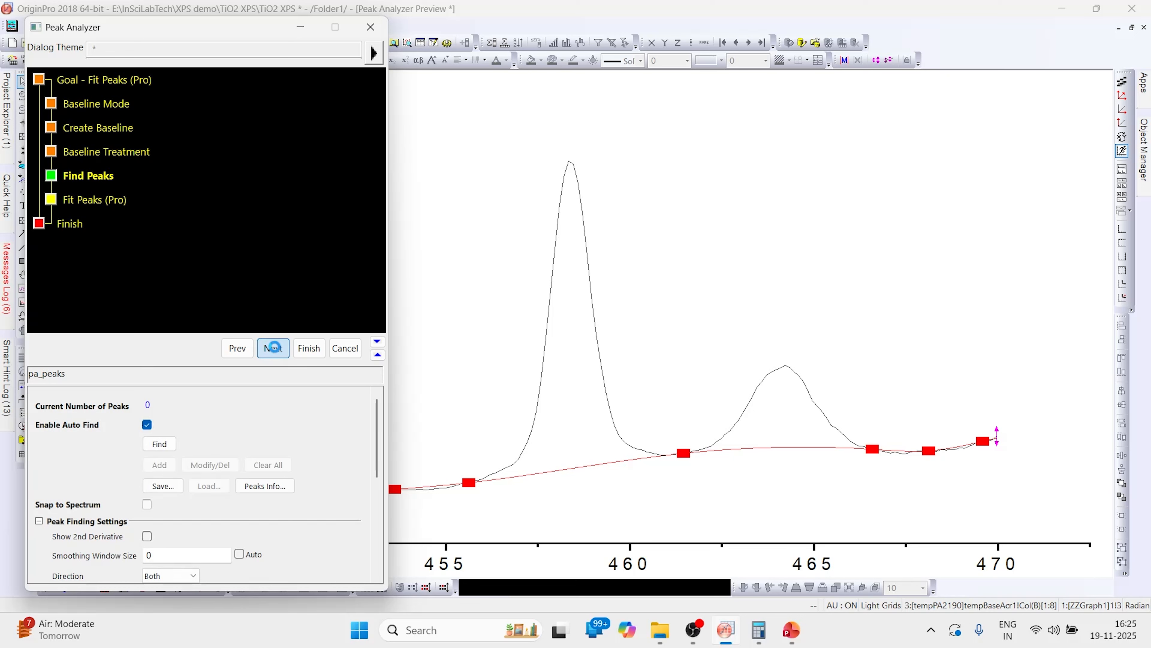
{"action": "left_click", "coordinate": [309, 348]}
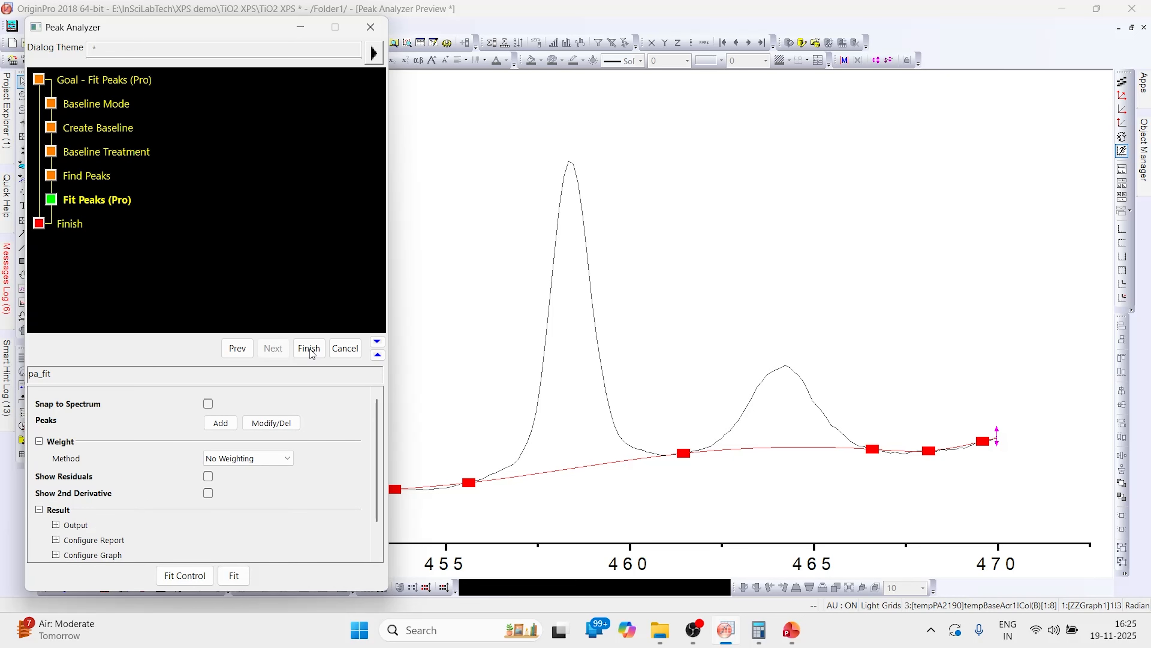
{"action": "left_click", "coordinate": [309, 348]}
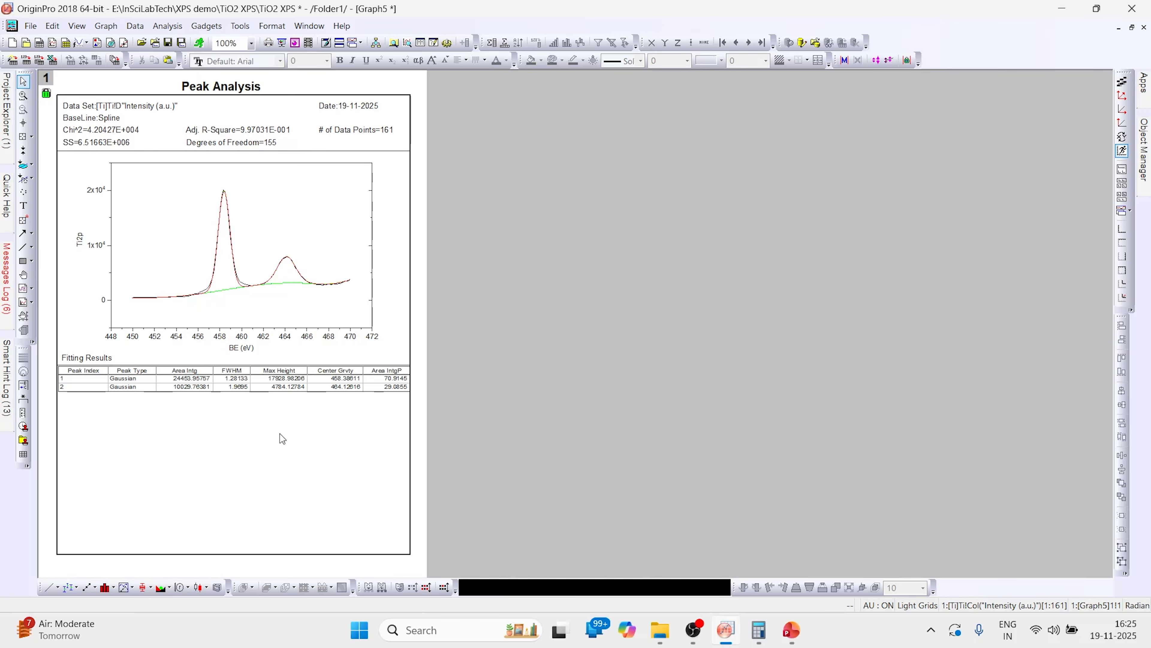
- Open the fitting results table from the peak analysis report and rearrange the open windows
{"action": "double_click", "coordinate": [346, 386]}
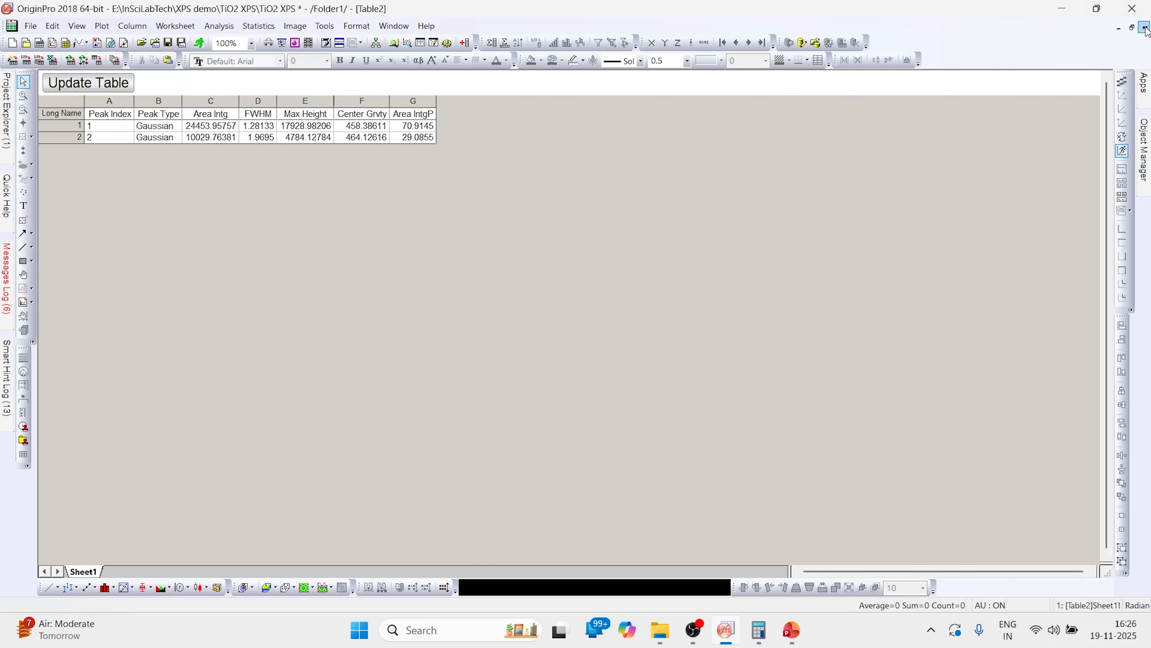
{"action": "left_click", "coordinate": [1133, 27]}
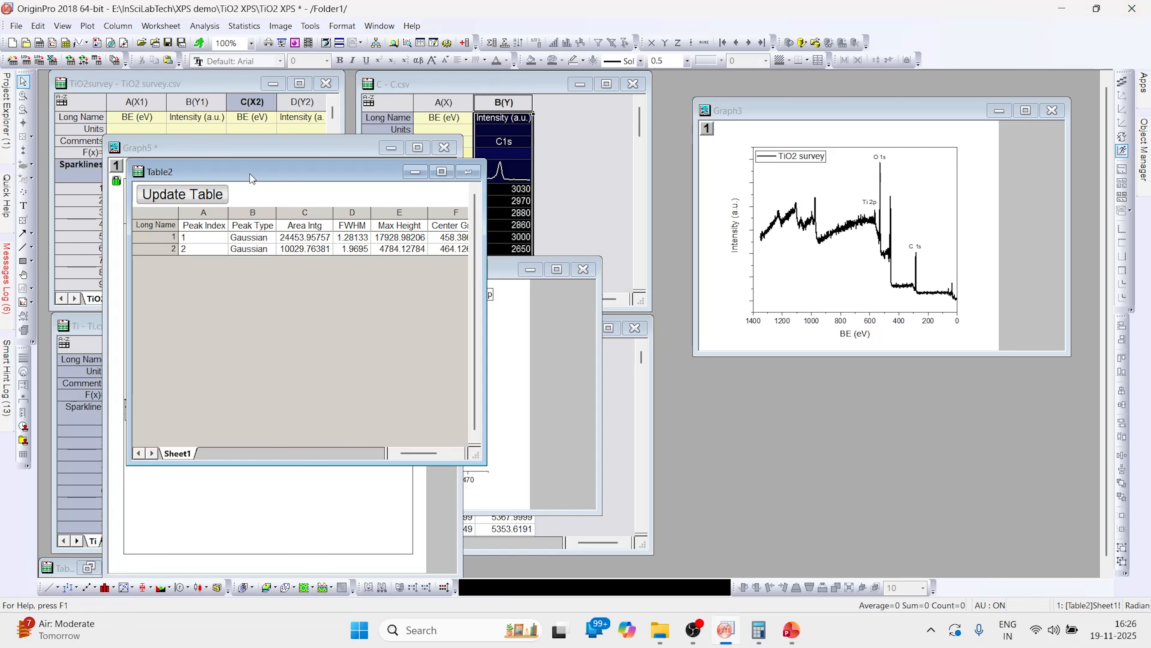
{"action": "left_click_drag", "start_coordinate": [251, 175], "coordinate": [638, 195]}
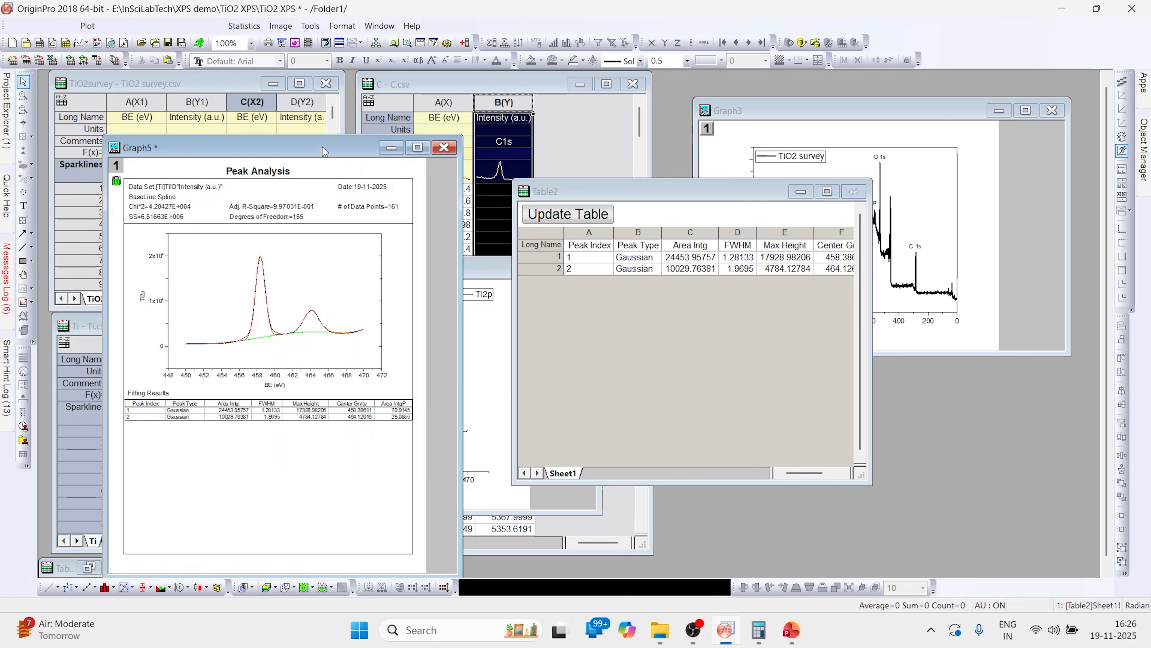
{"action": "left_click_drag", "start_coordinate": [327, 152], "coordinate": [693, 147]}
{"action": "left_click_drag", "start_coordinate": [399, 270], "coordinate": [662, 239]}
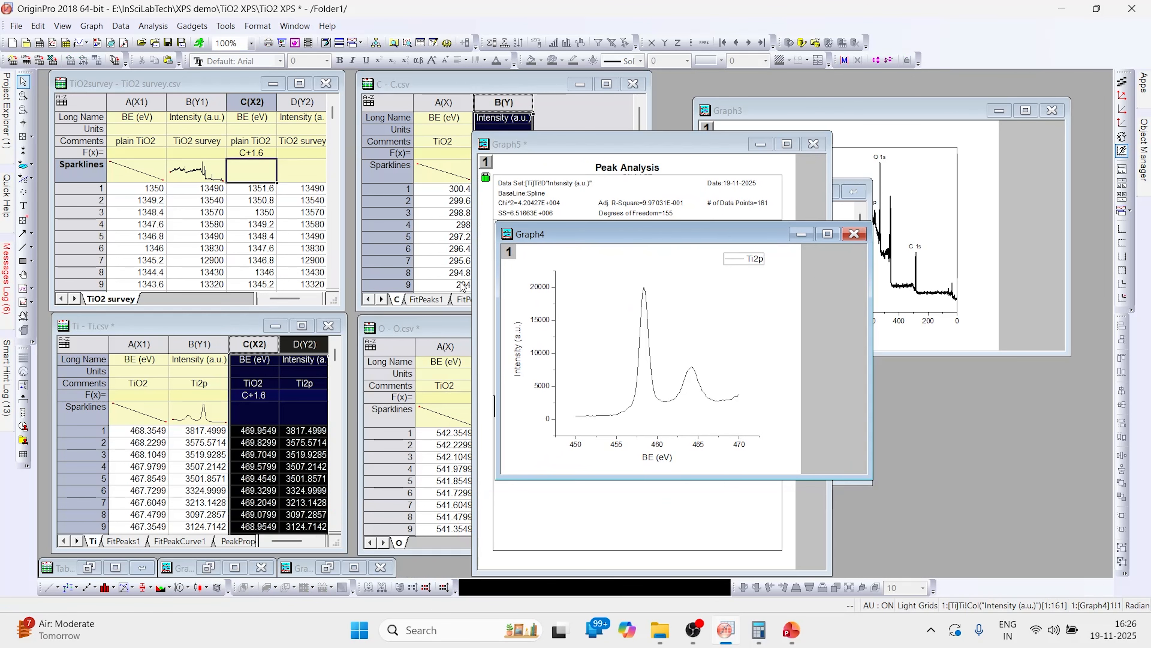
- Maximize the Ti workbook and examine its fit peaks, fit curve, peak properties and baseline data sheets
{"action": "left_click", "coordinate": [198, 330]}
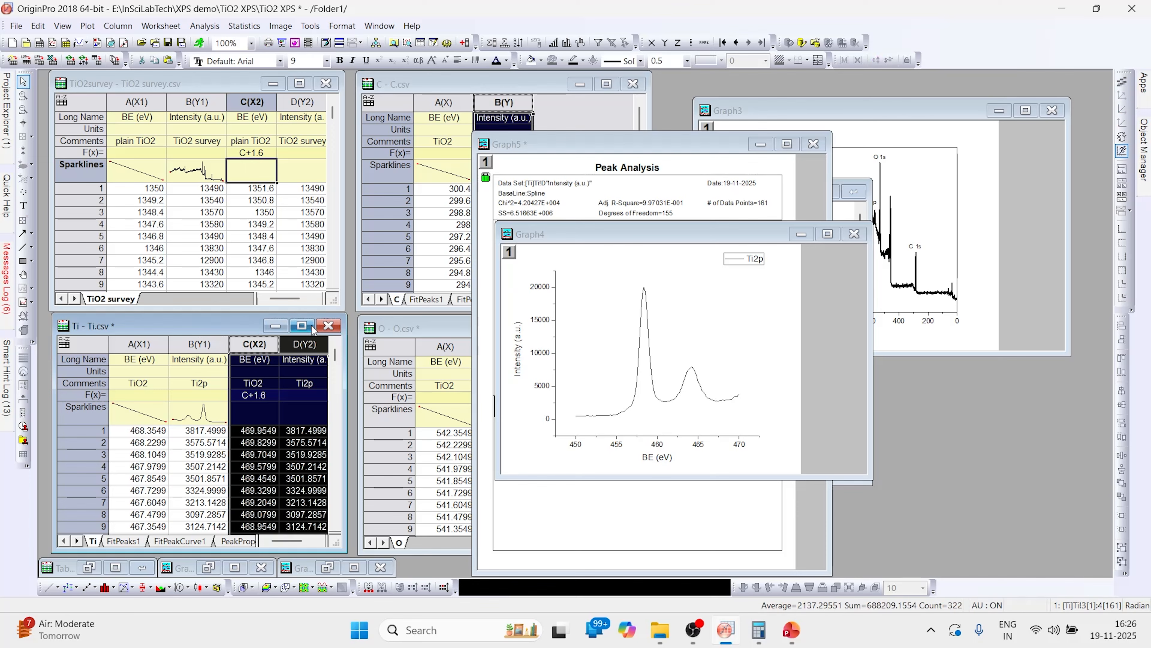
{"action": "left_click", "coordinate": [301, 326]}
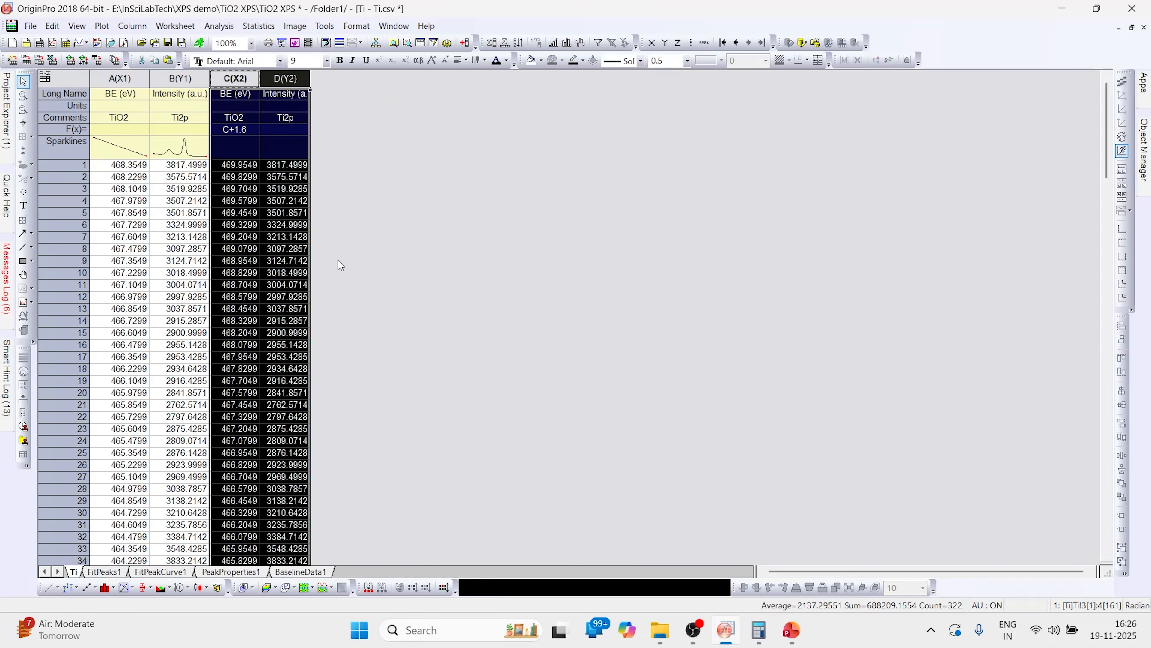
{"action": "left_click", "coordinate": [98, 572]}
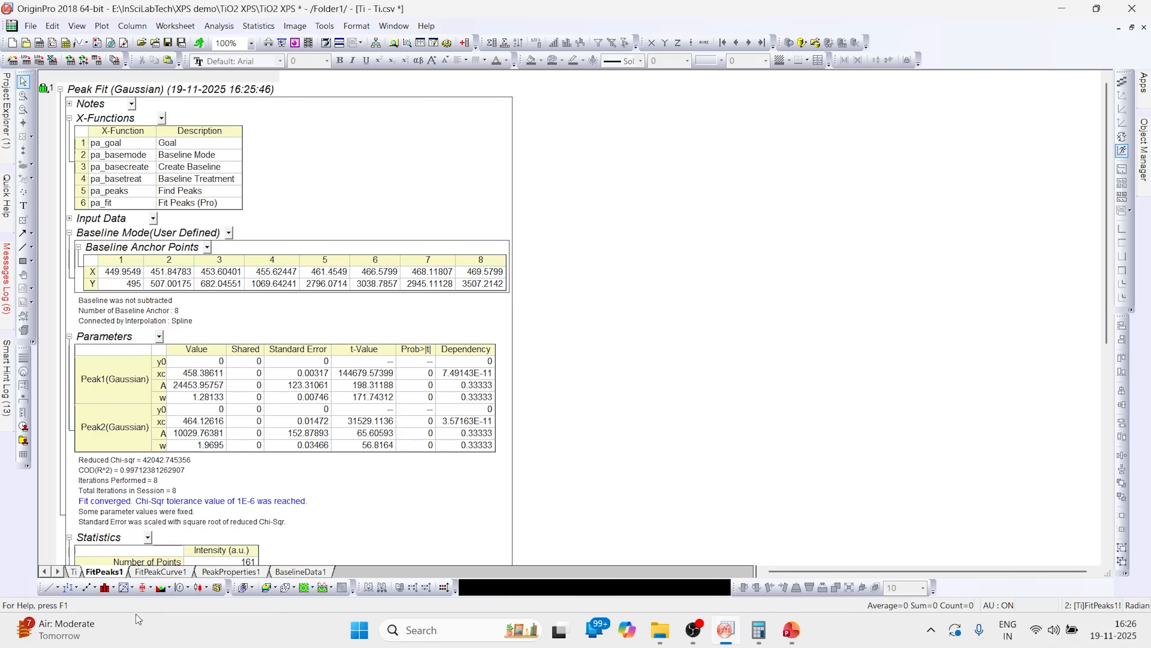
{"action": "left_click", "coordinate": [160, 572]}
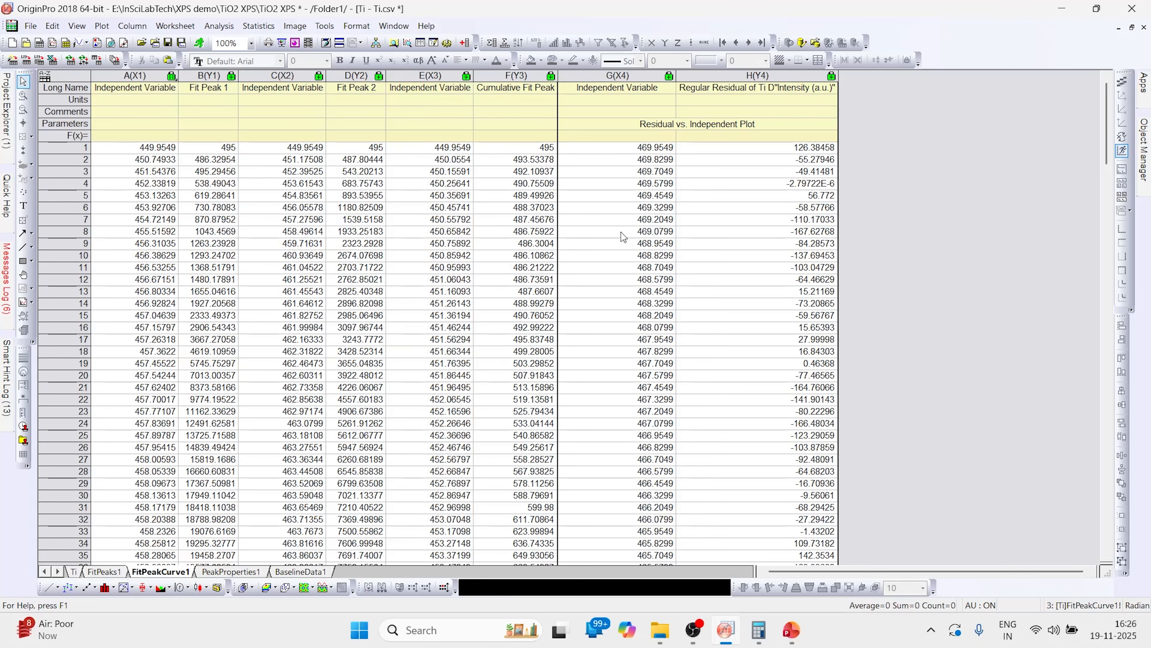
{"action": "left_click", "coordinate": [215, 572]}
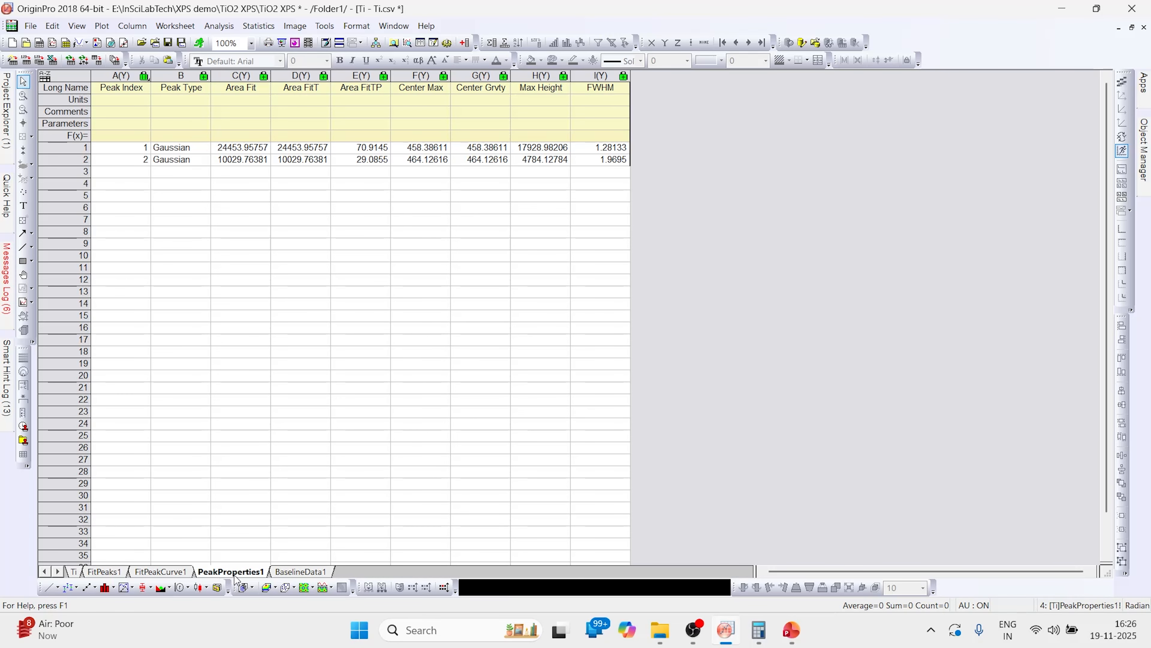
{"action": "left_click", "coordinate": [308, 573]}
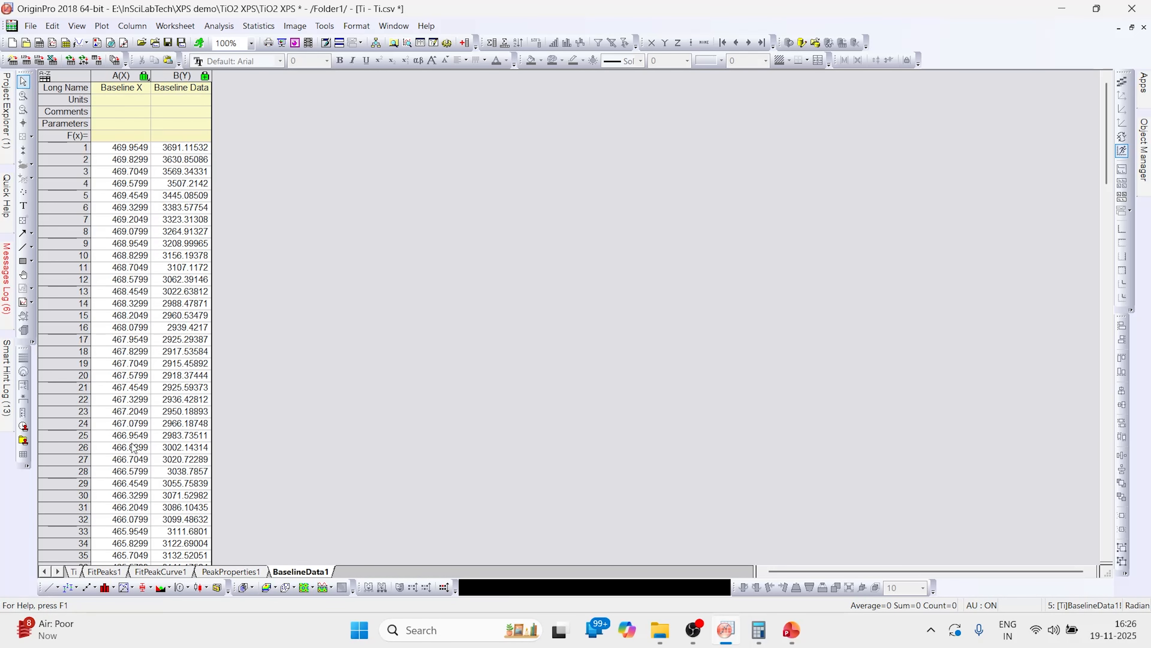
{"action": "left_click", "coordinate": [74, 572]}
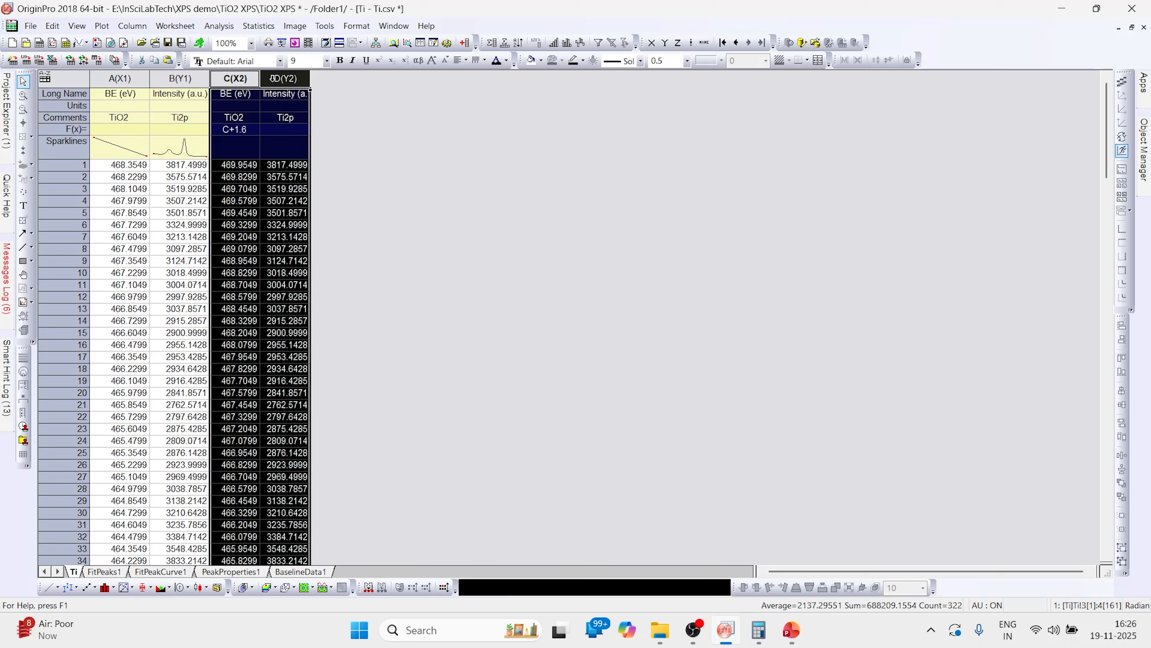
- Plot the selected Ti2p columns as a scatter graph
{"action": "left_click", "coordinate": [101, 26]}
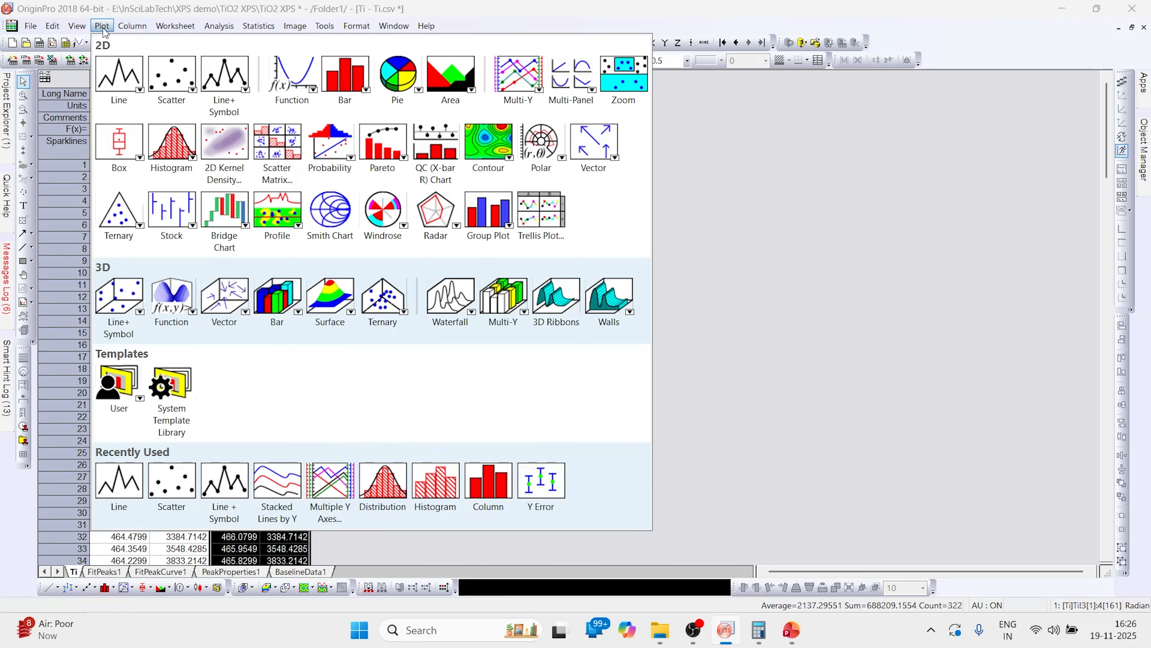
{"action": "mouse_move", "coordinate": [164, 78]}
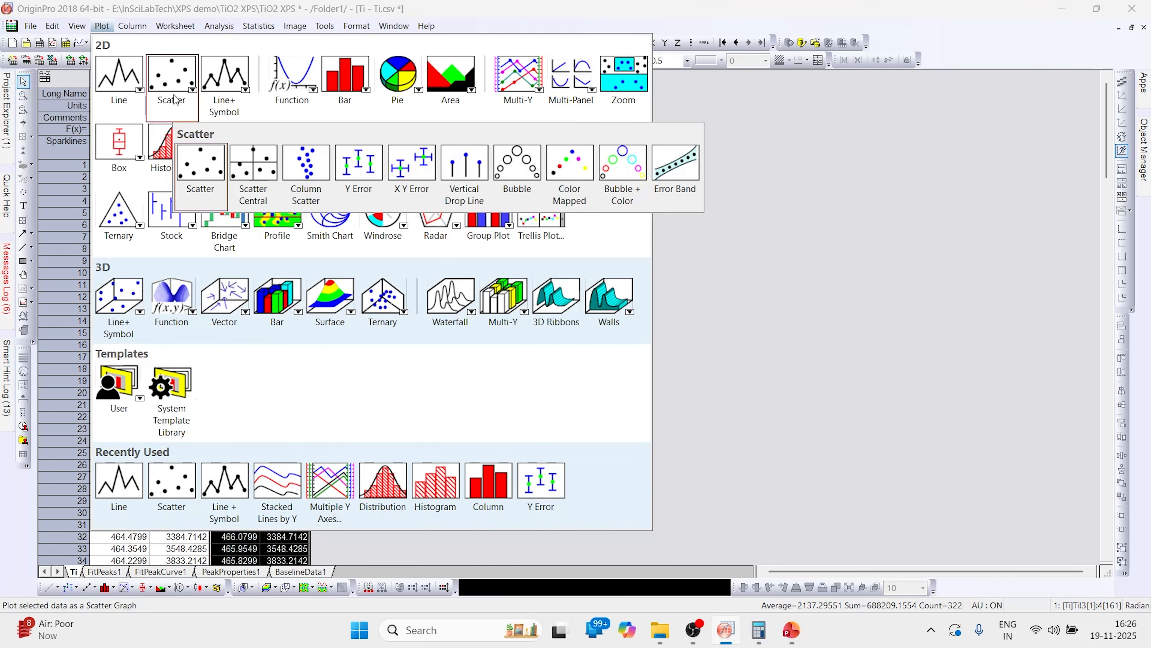
{"action": "left_click", "coordinate": [202, 164]}
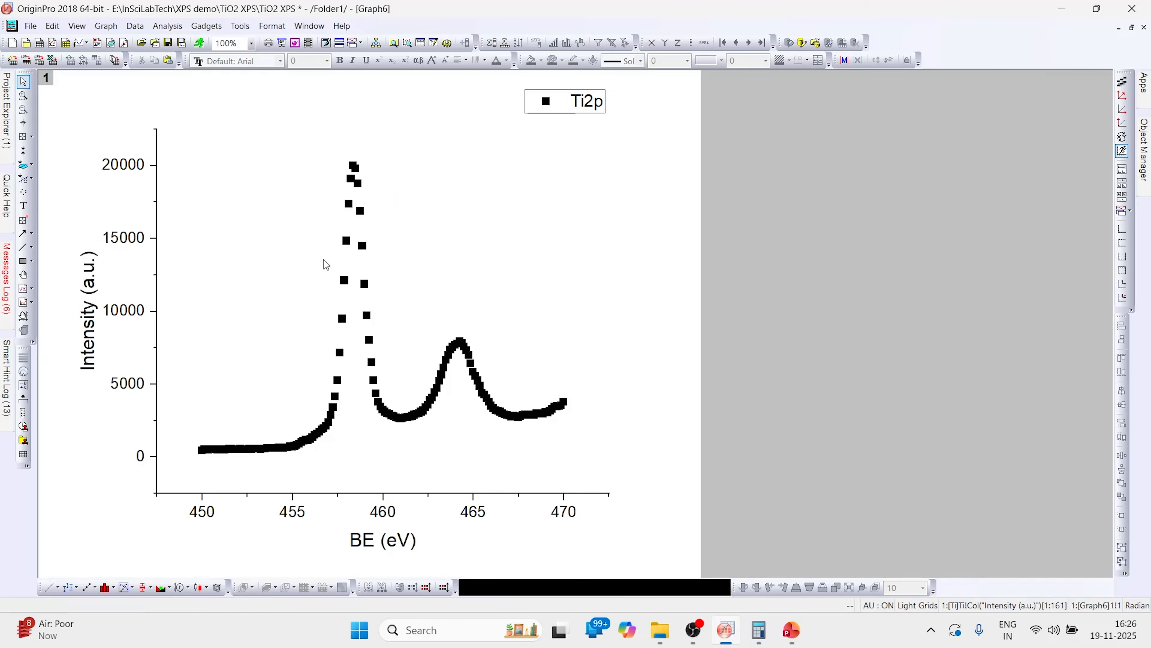
- Open the graph layer's contents and add the Ti workbook's Fit Peak 1 and Fit Peak 2 columns to the plot
{"action": "double_click", "coordinate": [46, 79]}
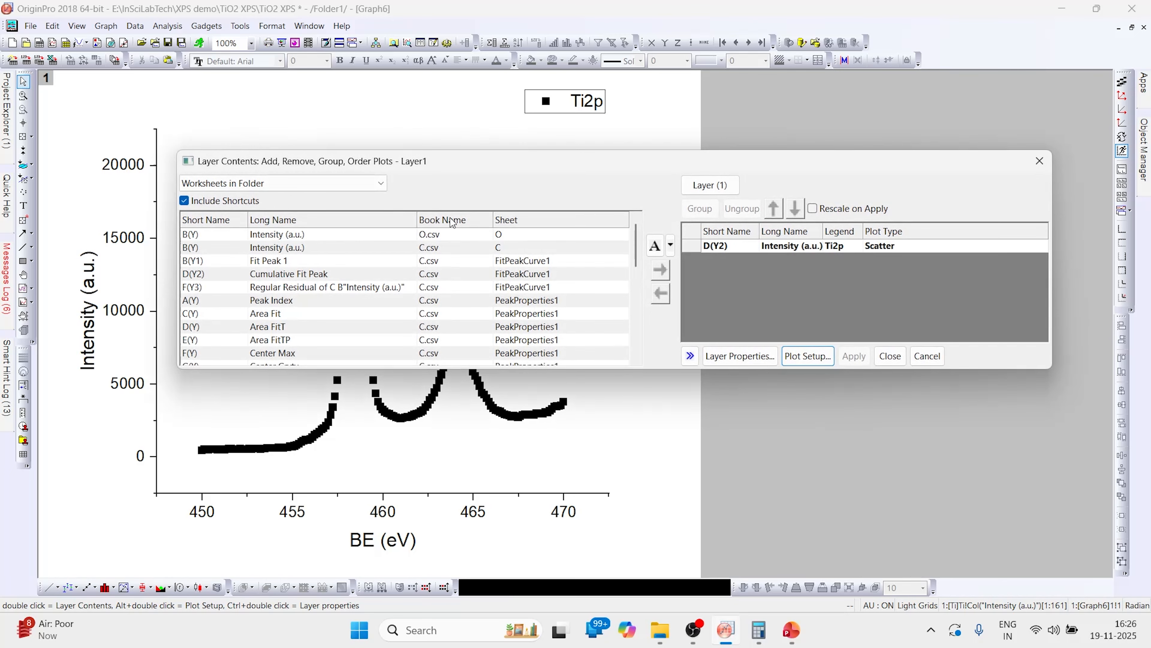
{"action": "left_click_drag", "start_coordinate": [478, 158], "coordinate": [459, 151]}
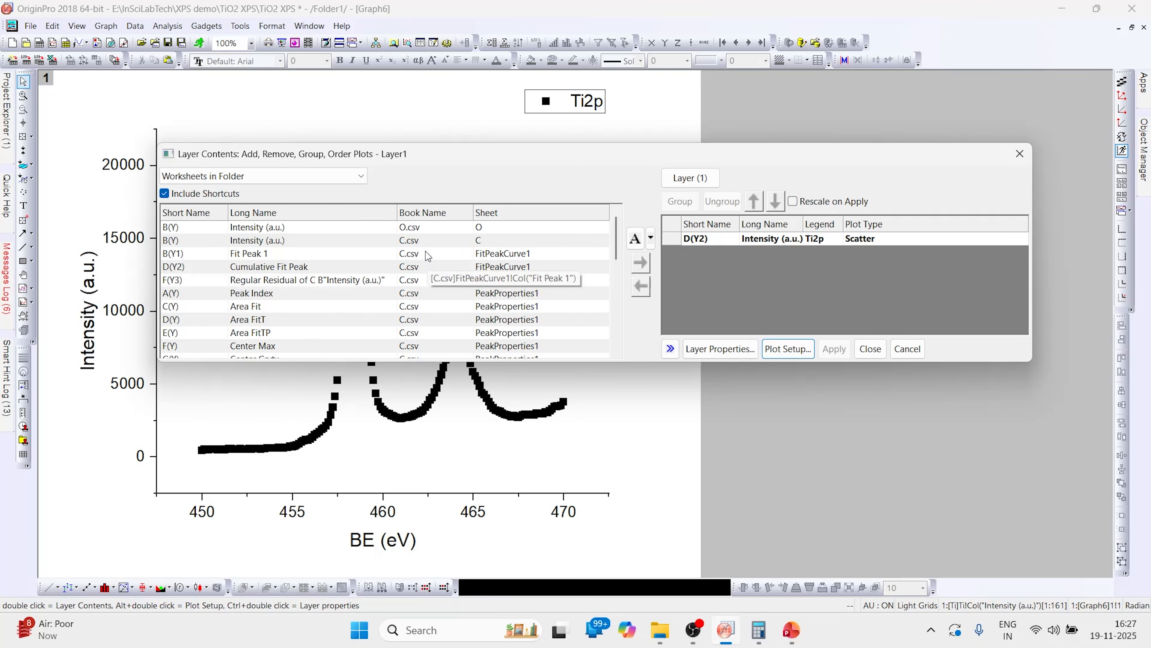
{"action": "left_click", "coordinate": [420, 216]}
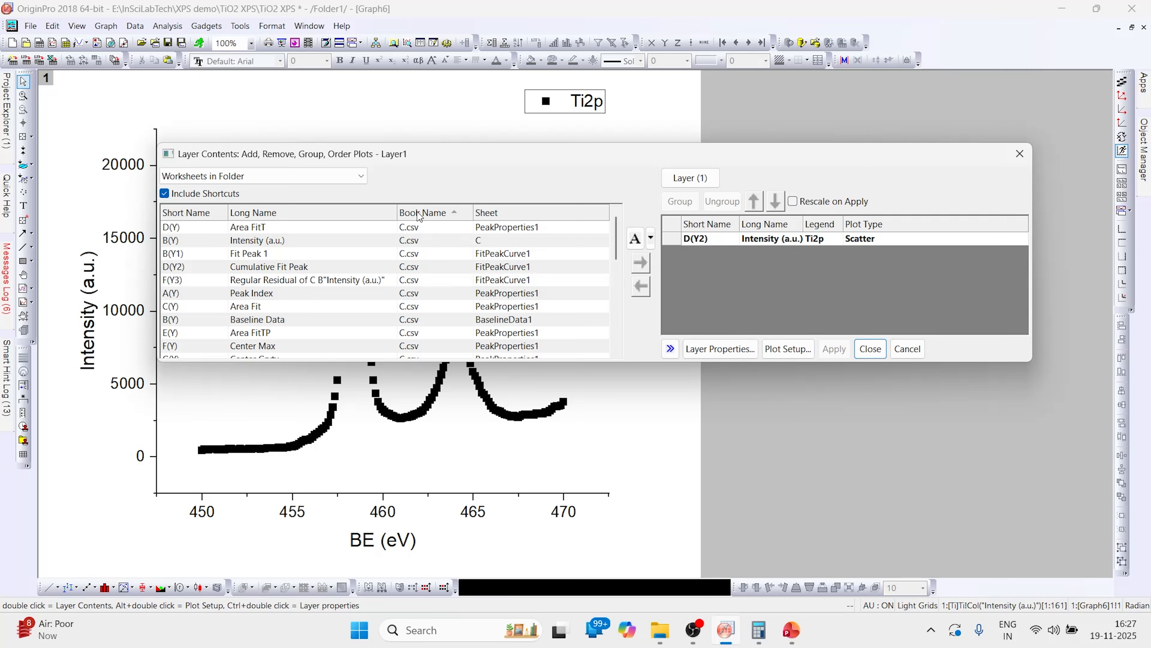
{"action": "scroll", "coordinate": [418, 295], "scroll_direction": "down", "scroll_amount": 5}
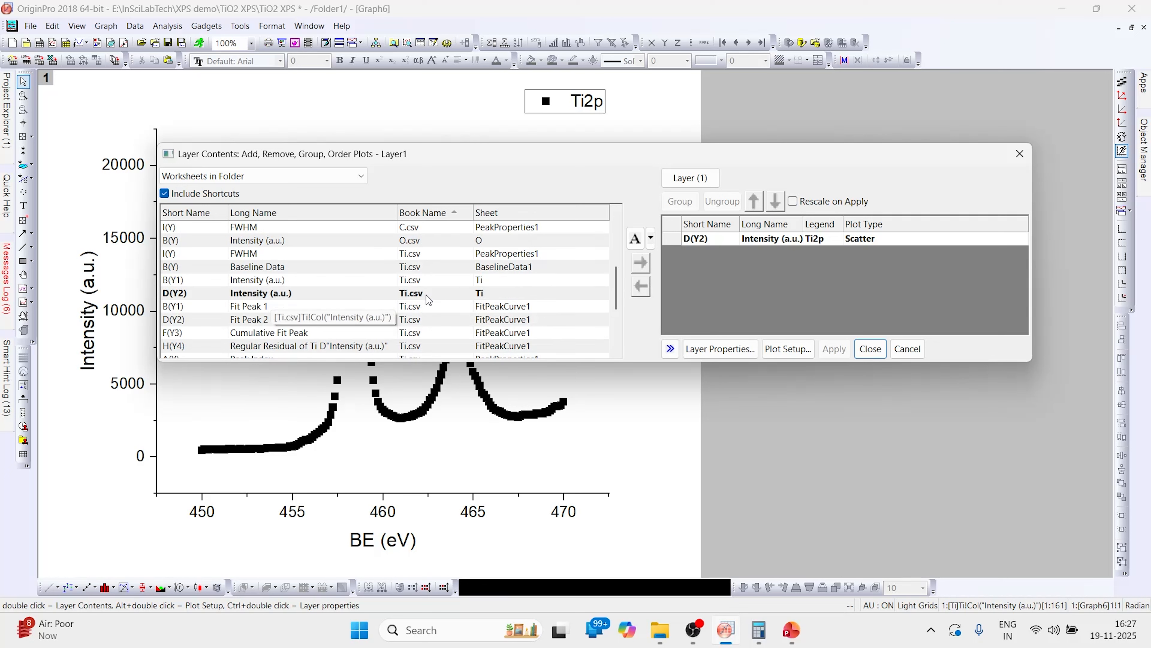
{"action": "left_click", "coordinate": [250, 312]}
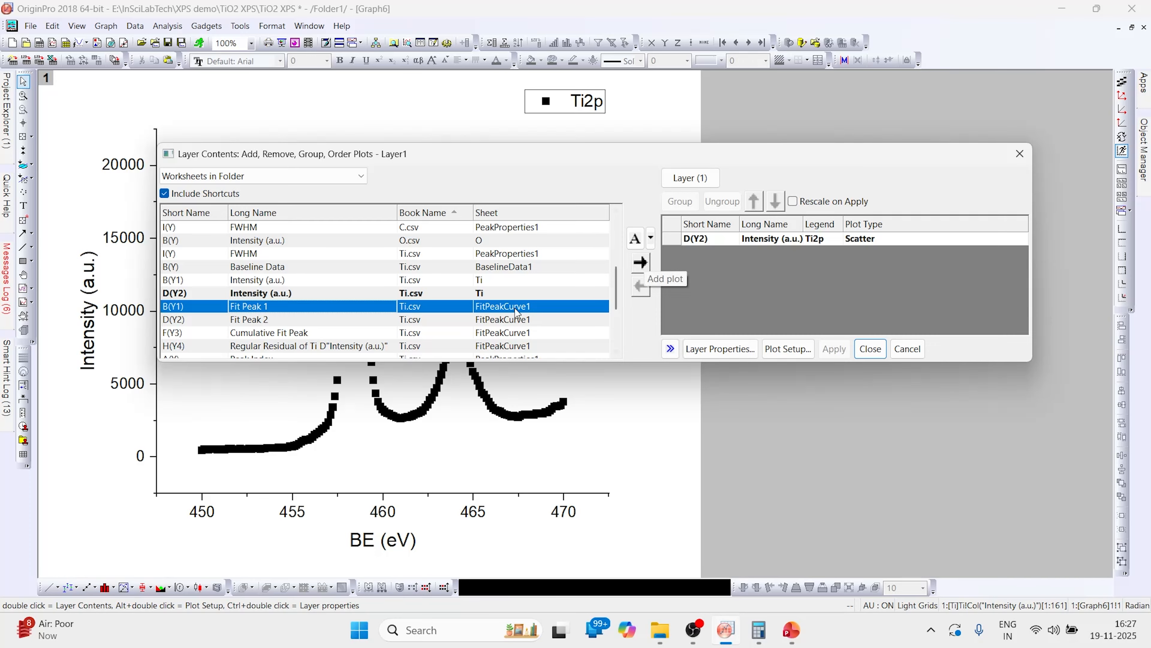
{"action": "left_click", "coordinate": [640, 263]}
{"action": "left_click", "coordinate": [266, 323]}
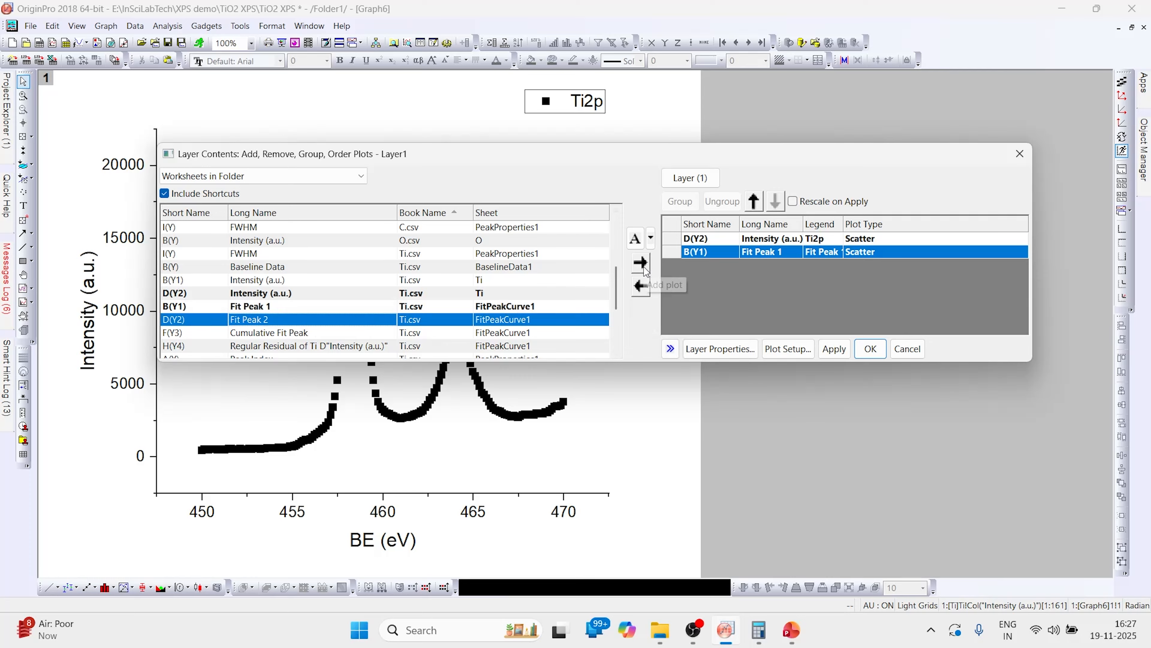
{"action": "left_click", "coordinate": [641, 263]}
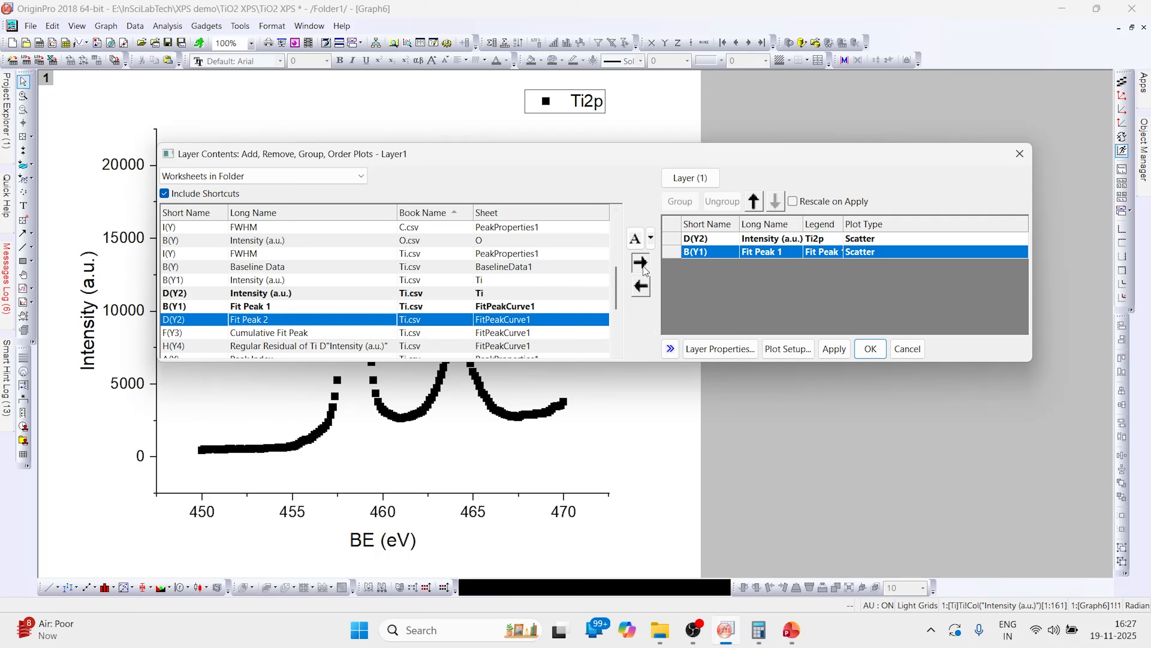
- Add the Ti Cumulative Fit Peak and Baseline Data columns to the layer and confirm the layer contents
{"action": "left_click", "coordinate": [266, 332]}
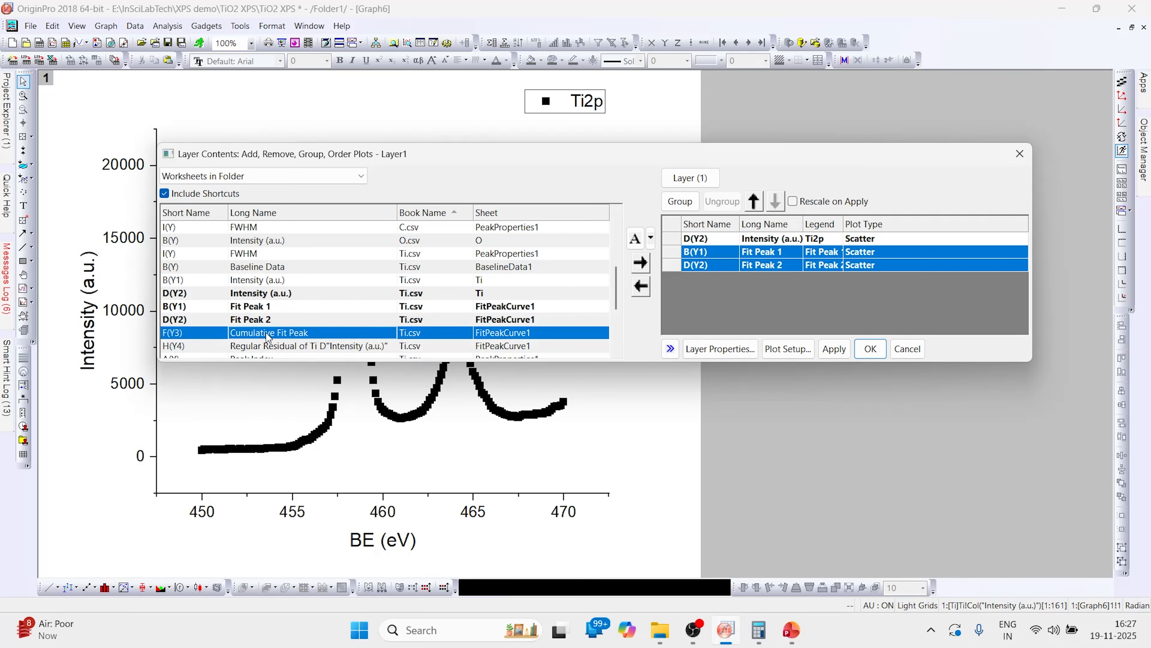
{"action": "left_click", "coordinate": [640, 263]}
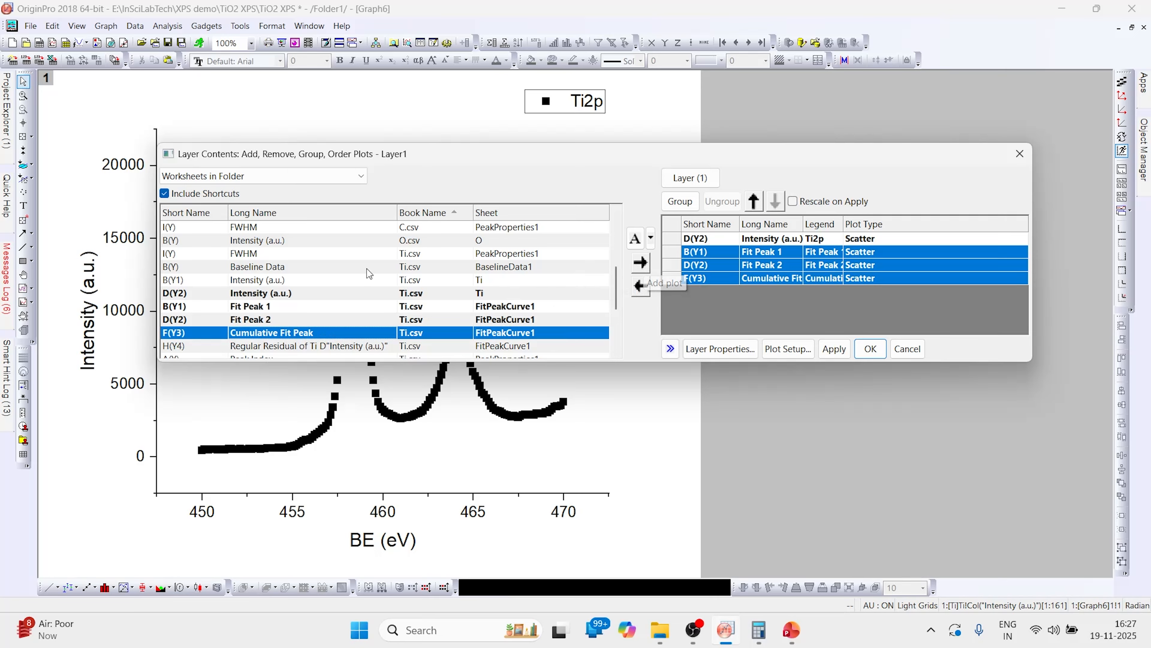
{"action": "left_click", "coordinate": [279, 269]}
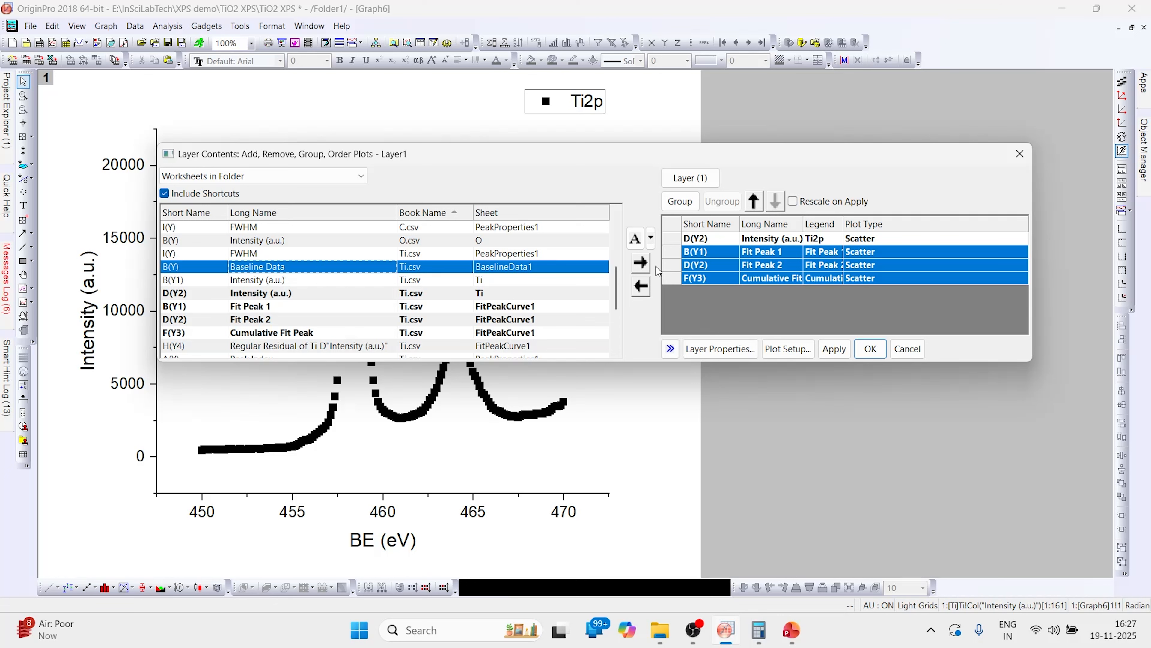
{"action": "left_click", "coordinate": [649, 263]}
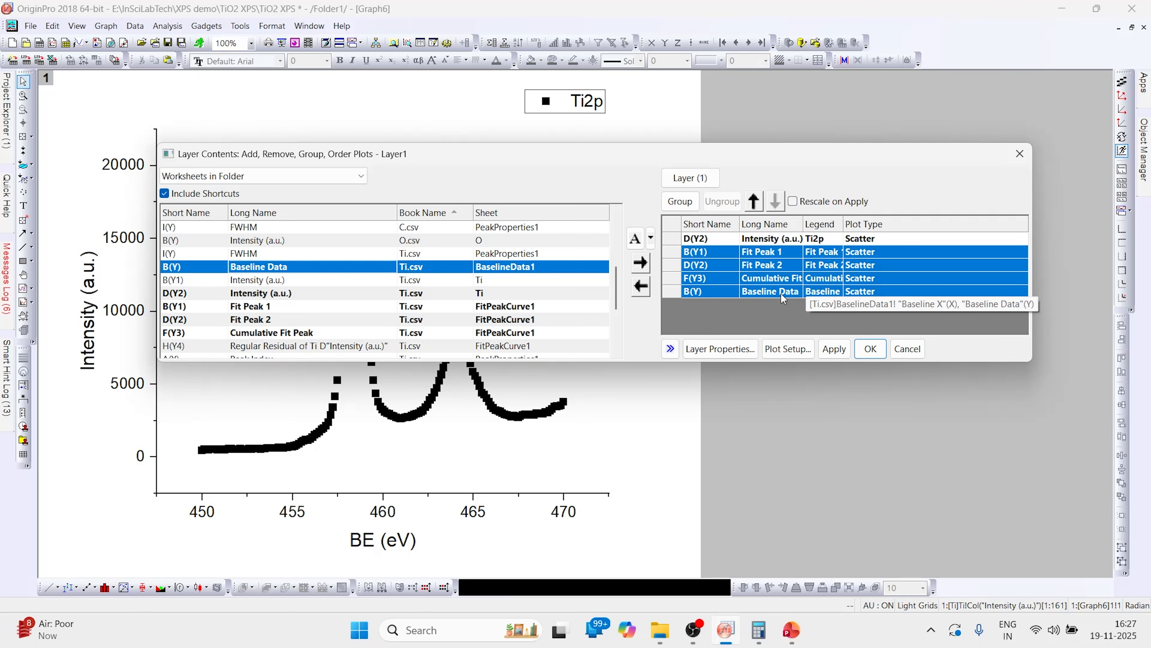
{"action": "left_click", "coordinate": [870, 349]}
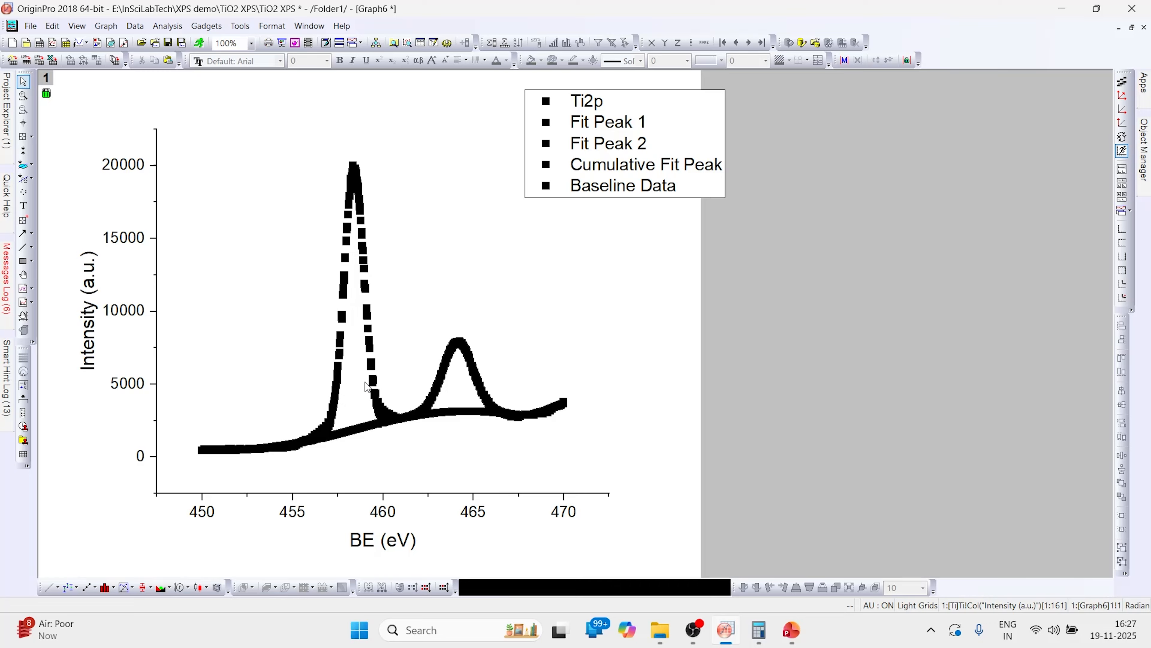
- Open the plot details and change the Ti2p data plot's symbol to a filled circle
{"action": "double_click", "coordinate": [371, 348]}
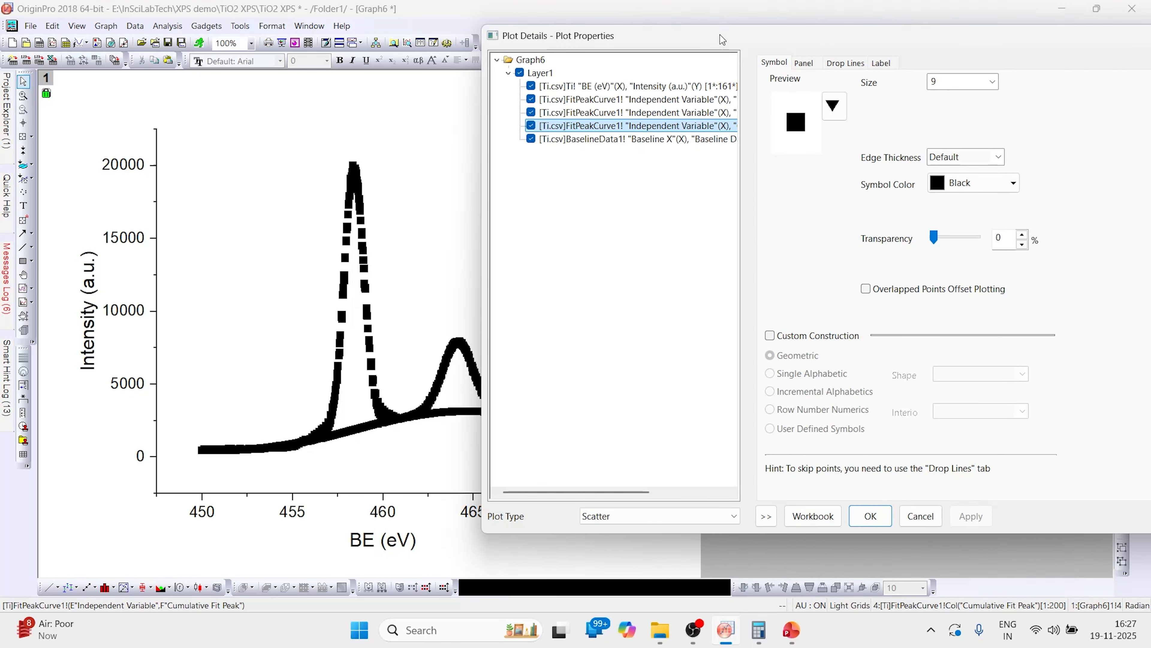
{"action": "left_click_drag", "start_coordinate": [720, 34], "coordinate": [536, 29]}
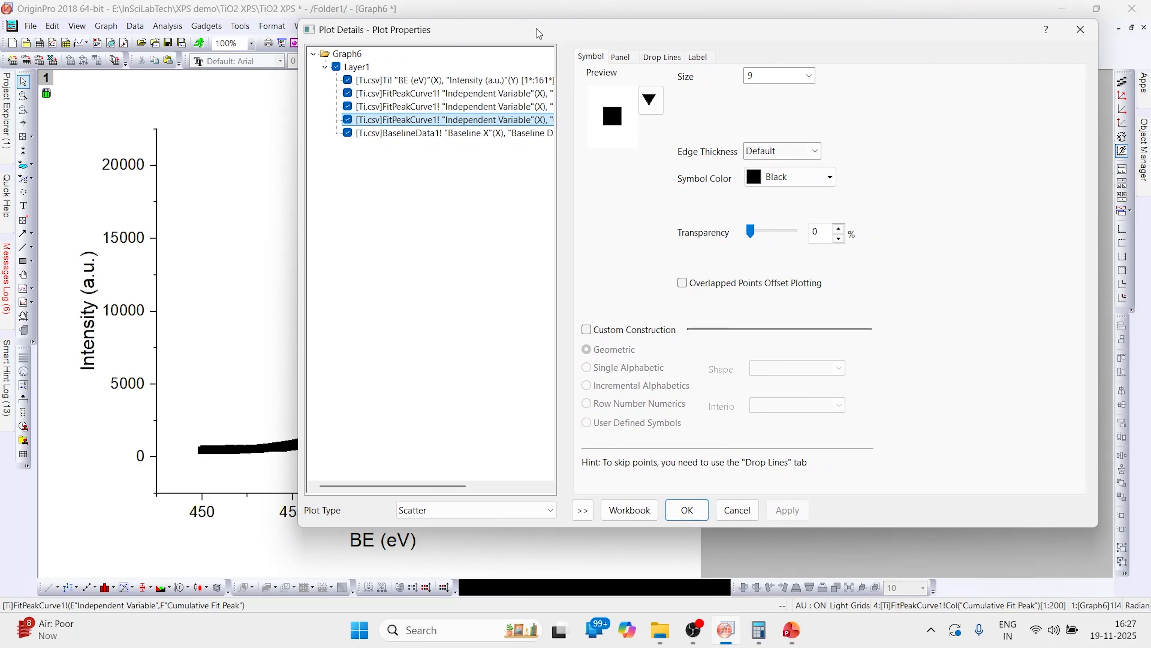
{"action": "left_click", "coordinate": [495, 84]}
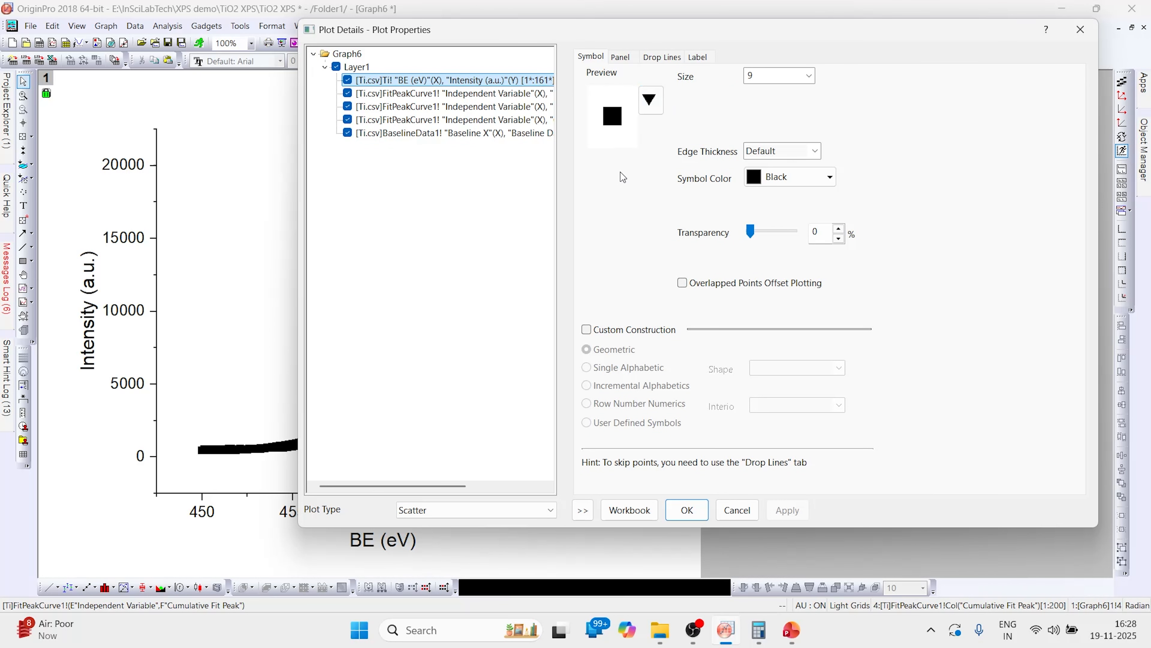
{"action": "left_click", "coordinate": [650, 100]}
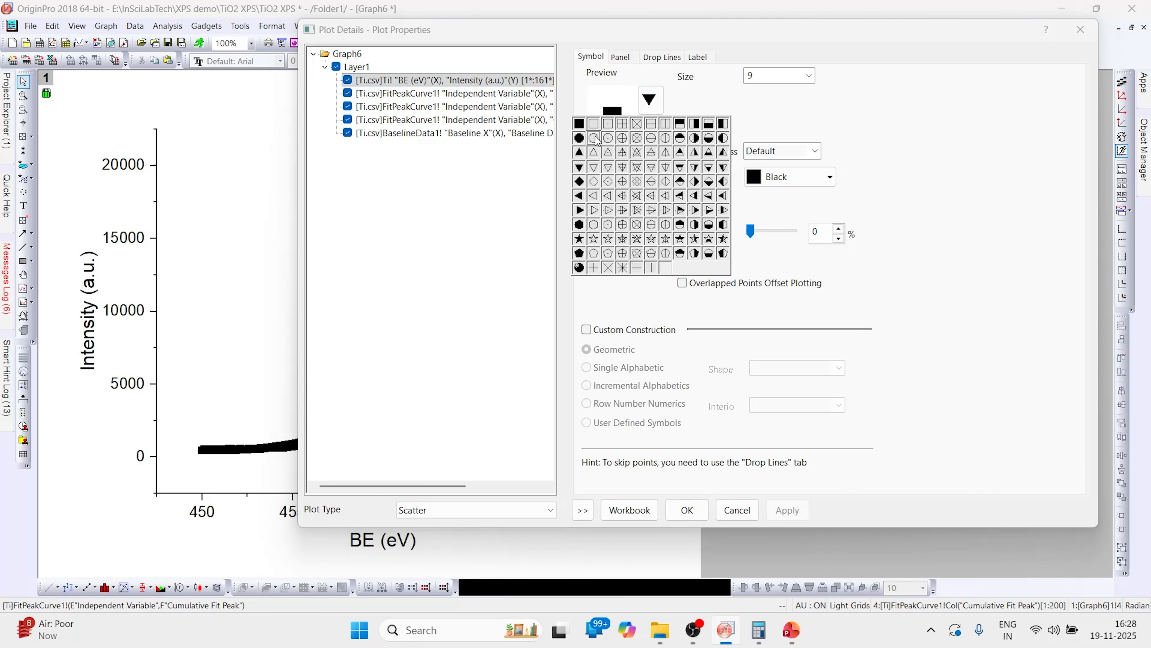
{"action": "left_click", "coordinate": [580, 138]}
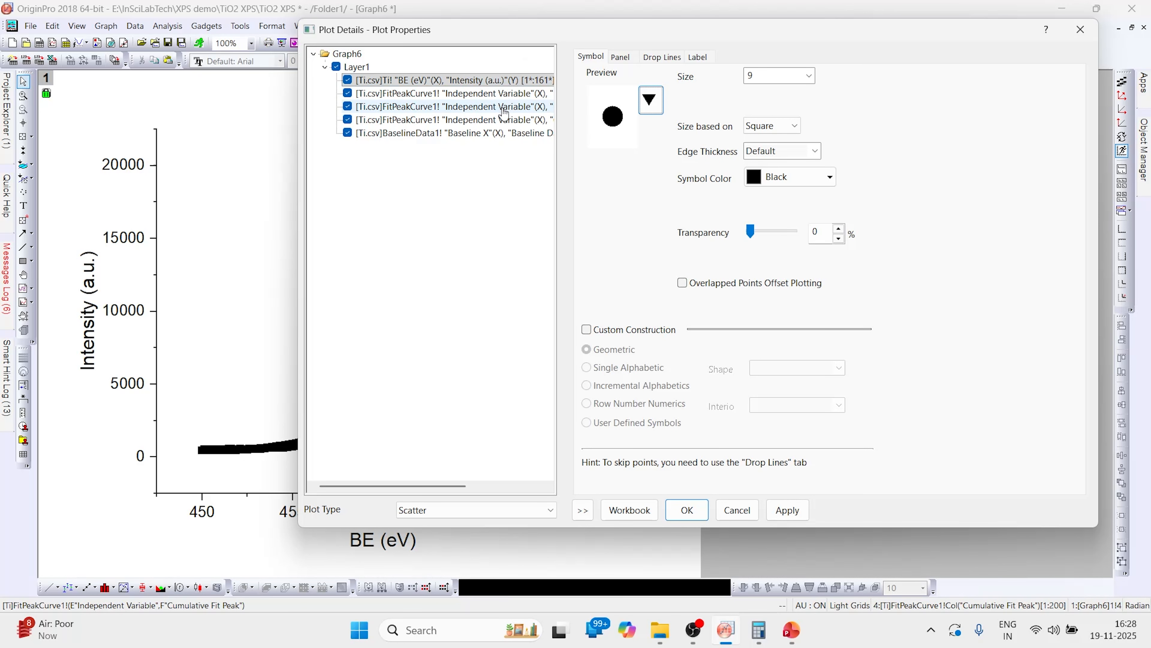
- Change Fit Peak 1 to a line plot with width 5 and red colour
{"action": "left_click", "coordinate": [513, 101]}
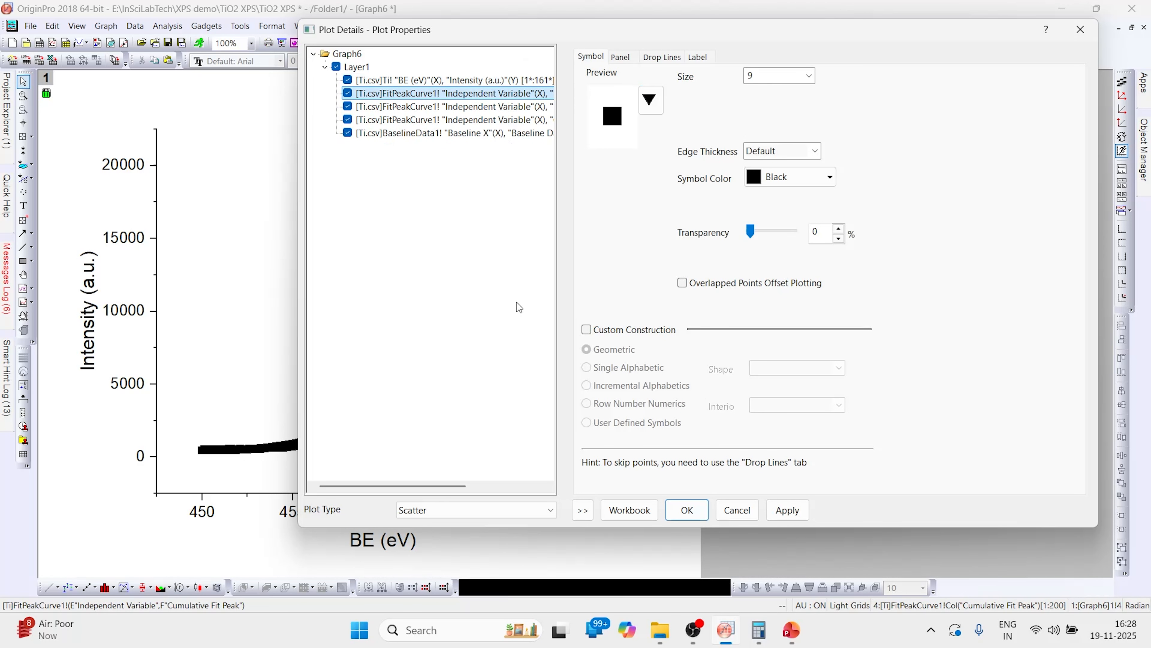
{"action": "left_click", "coordinate": [550, 512]}
{"action": "left_click", "coordinate": [435, 527]}
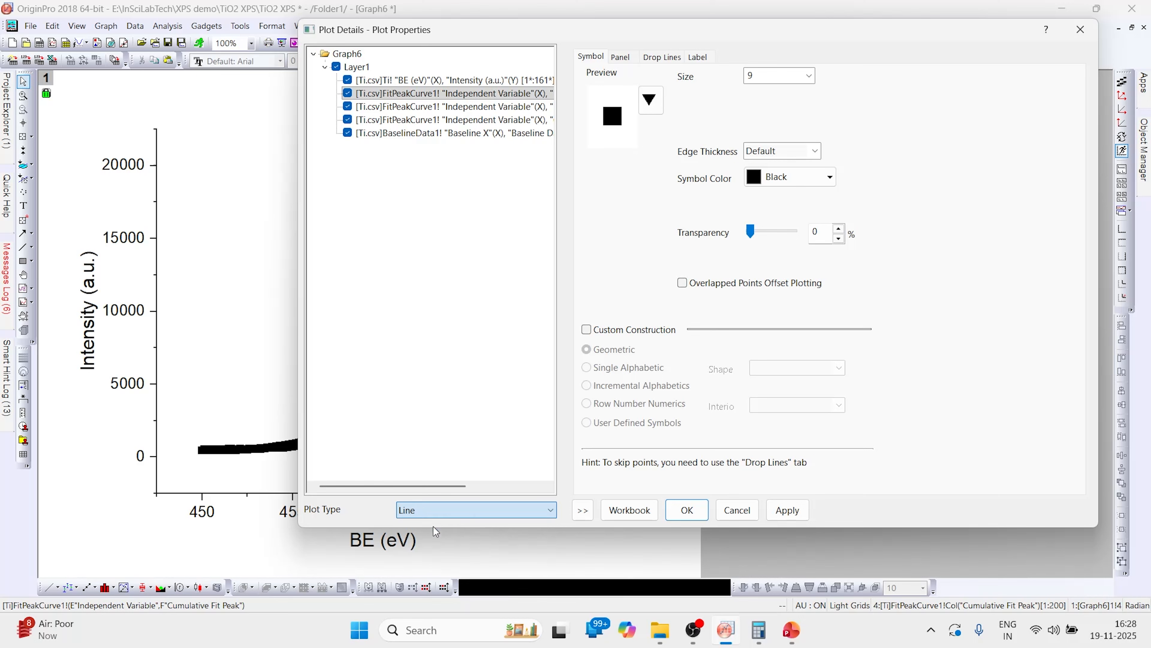
{"action": "left_click", "coordinate": [710, 141]}
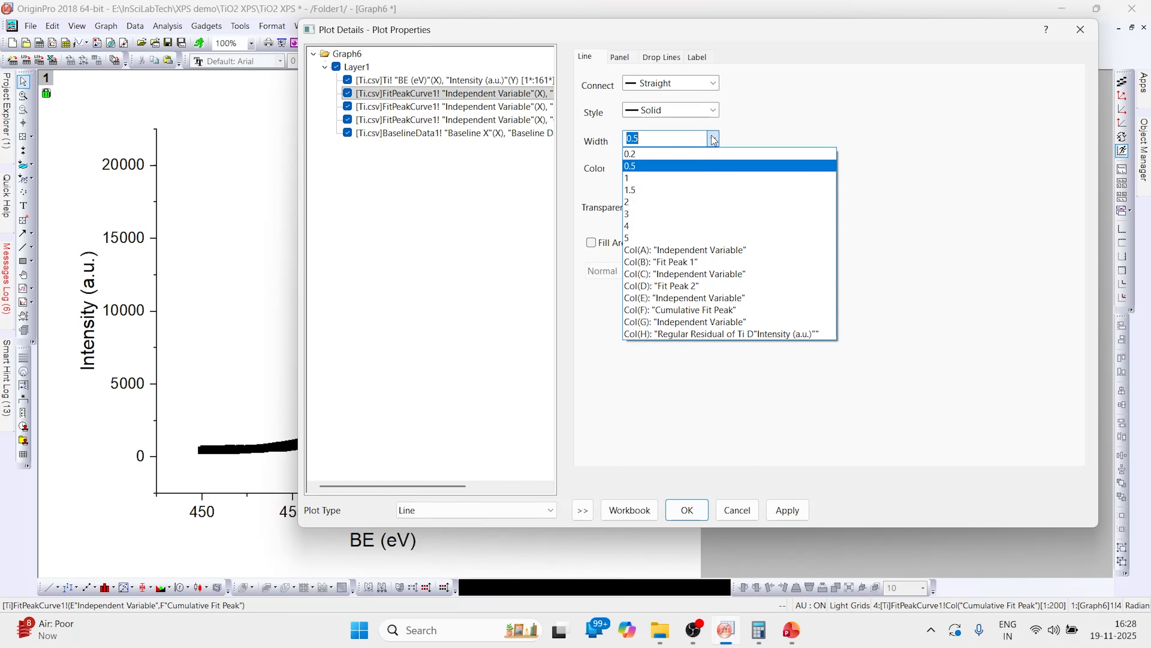
{"action": "left_click", "coordinate": [628, 238]}
{"action": "left_click", "coordinate": [713, 171]}
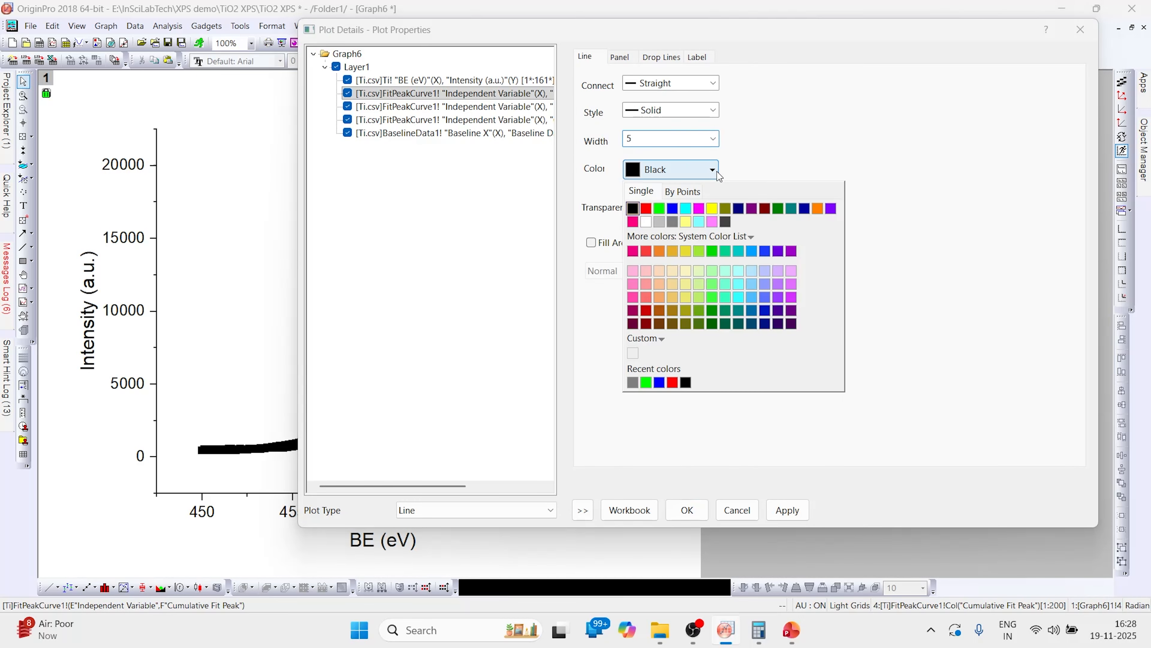
{"action": "left_click", "coordinate": [646, 209]}
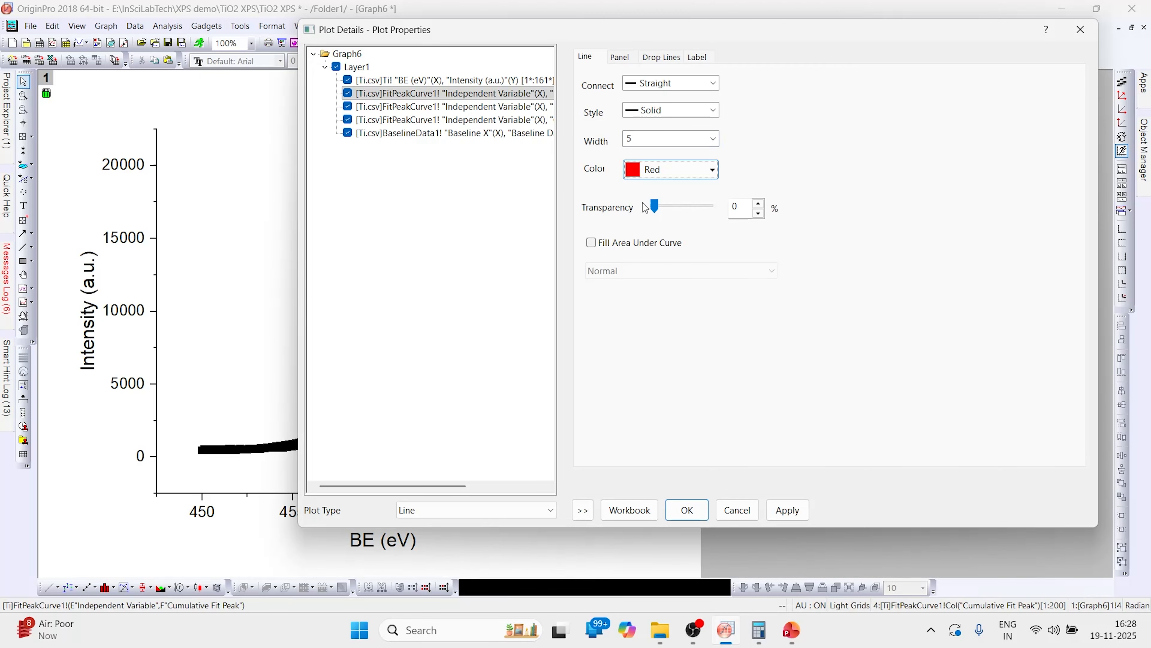
- Change Fit Peak 2 to a line plot with width 5 and blue colour
{"action": "left_click", "coordinate": [534, 108]}
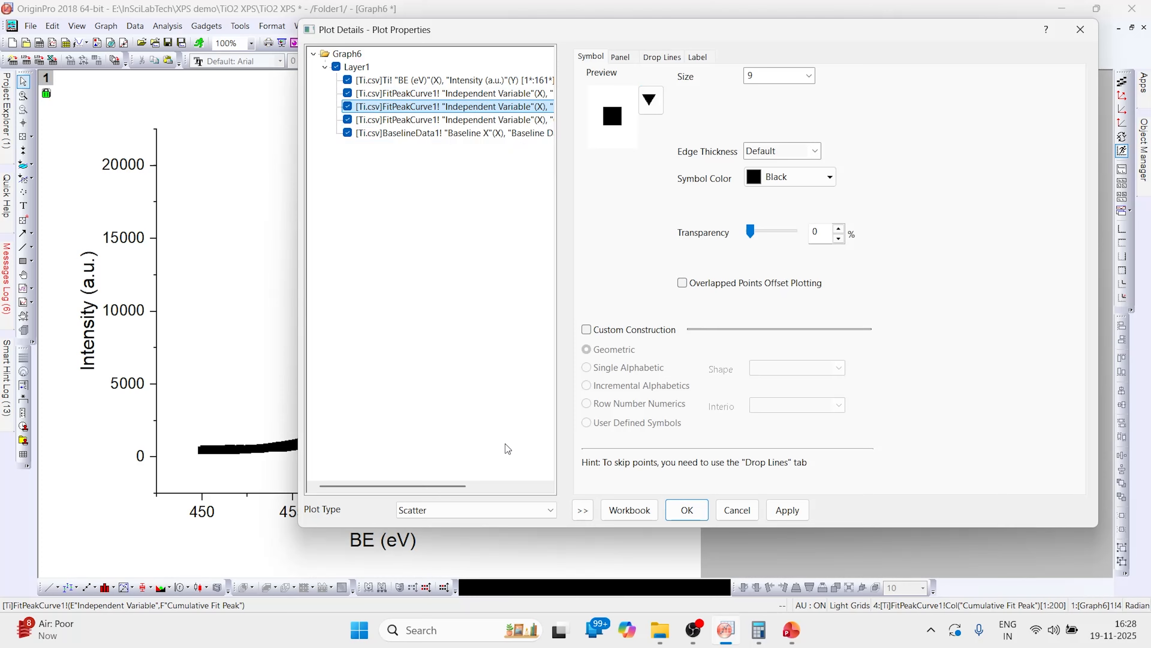
{"action": "left_click", "coordinate": [550, 511]}
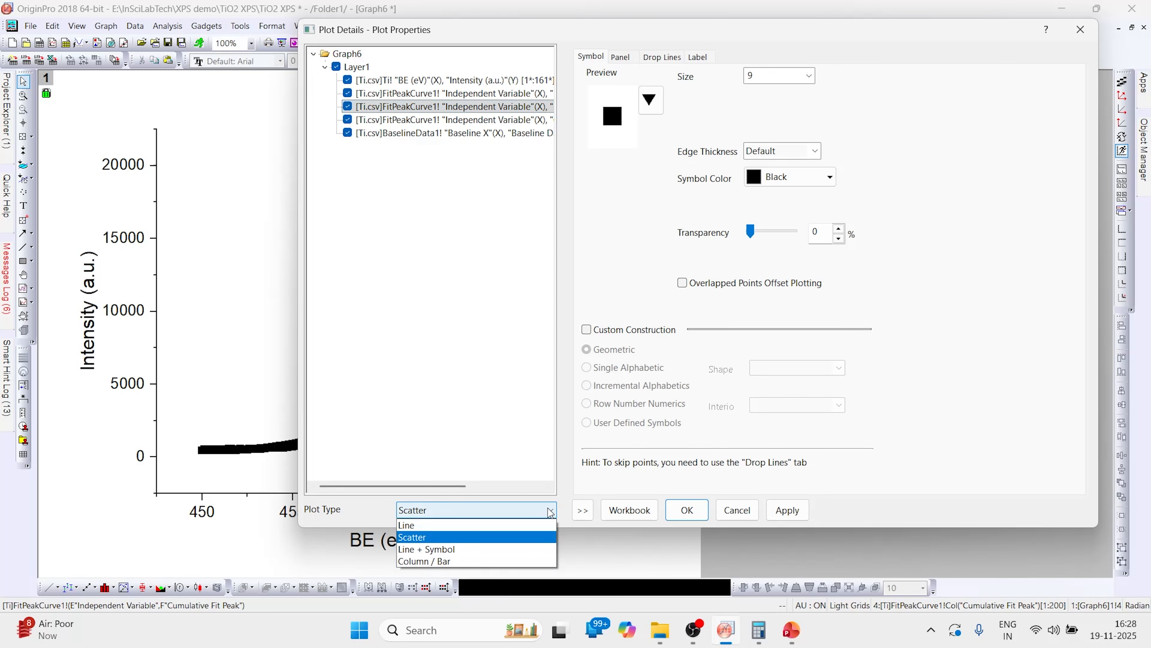
{"action": "left_click", "coordinate": [440, 524]}
{"action": "left_click", "coordinate": [714, 138]}
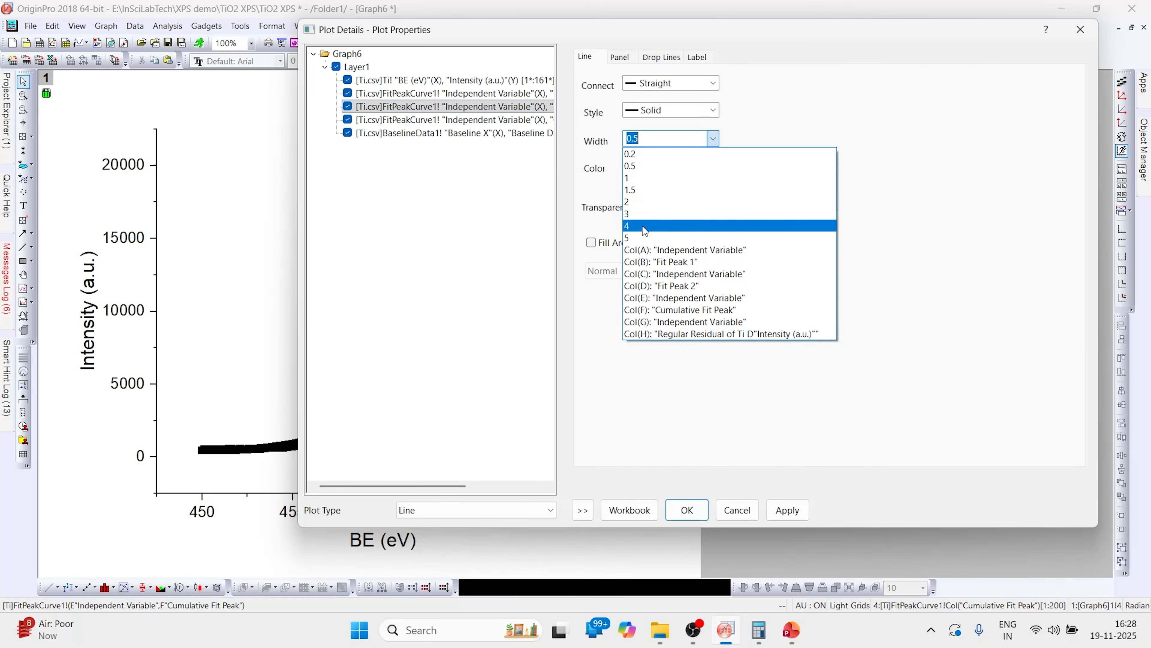
{"action": "left_click", "coordinate": [639, 237]}
{"action": "left_click", "coordinate": [711, 169]}
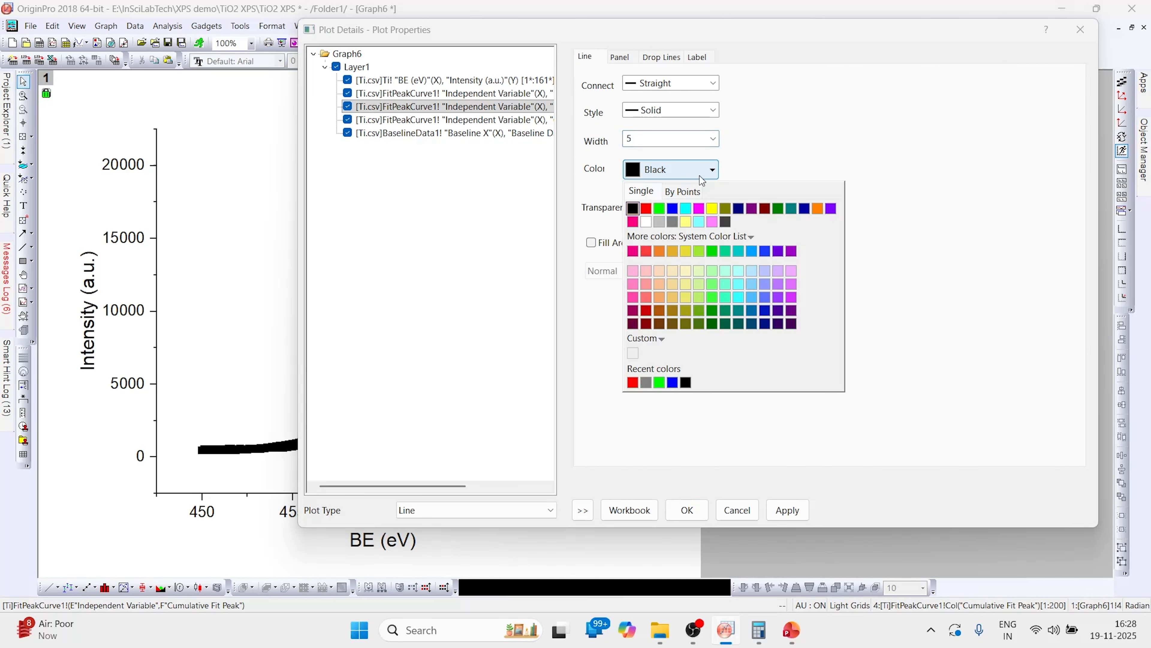
{"action": "left_click", "coordinate": [669, 208]}
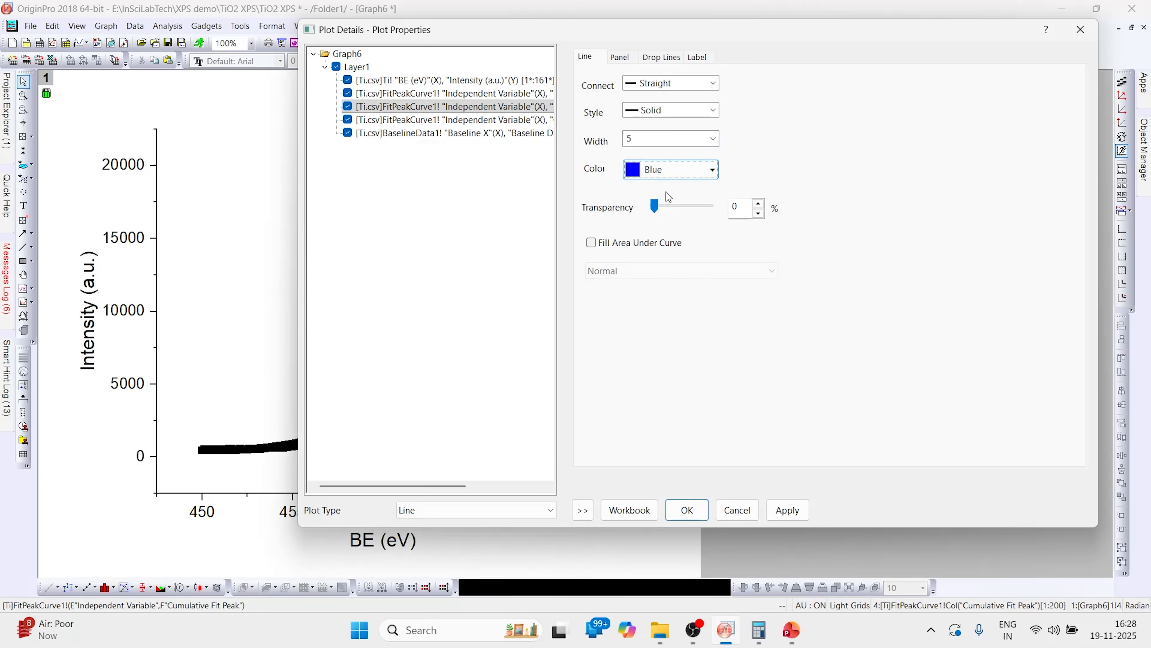
- Change the Cumulative Fit Peak to a green line plot of width 3 with about 30% transparency
{"action": "left_click", "coordinate": [528, 121]}
{"action": "left_click", "coordinate": [550, 509]}
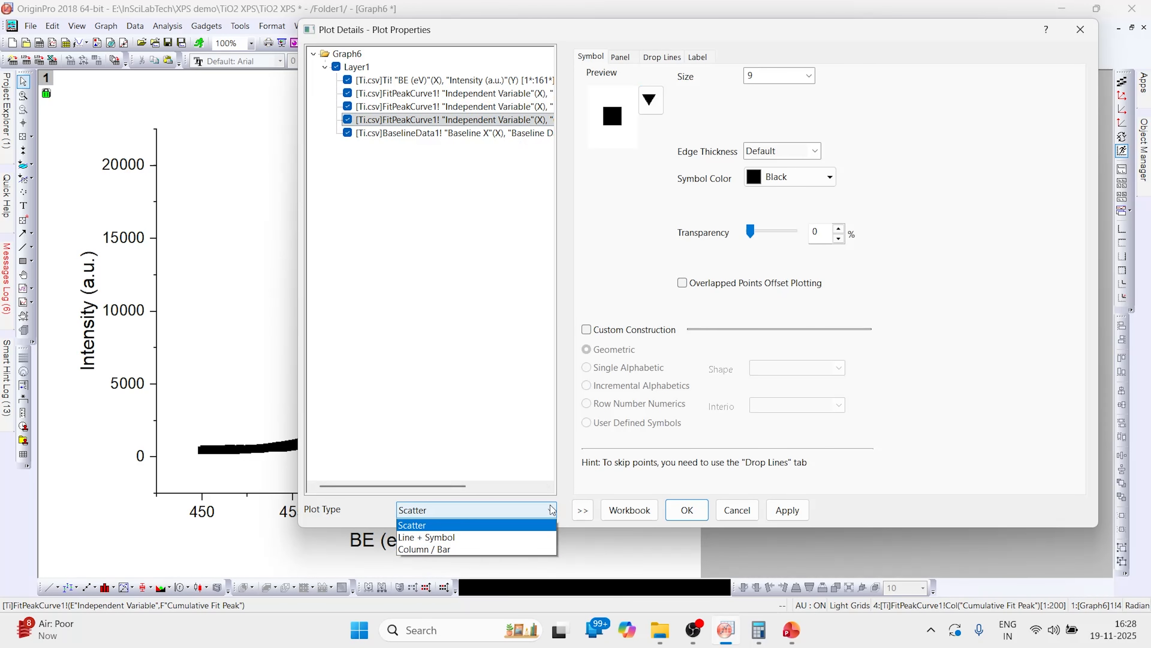
{"action": "left_click", "coordinate": [444, 526]}
{"action": "left_click", "coordinate": [713, 138]}
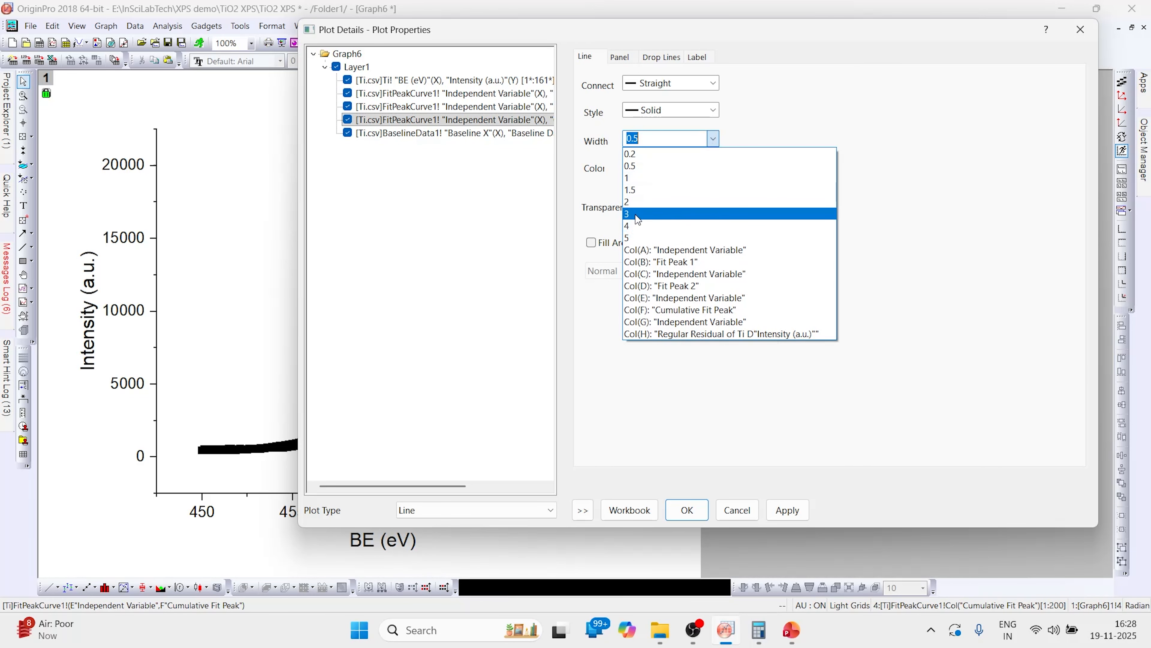
{"action": "left_click", "coordinate": [638, 214]}
{"action": "left_click", "coordinate": [712, 169]}
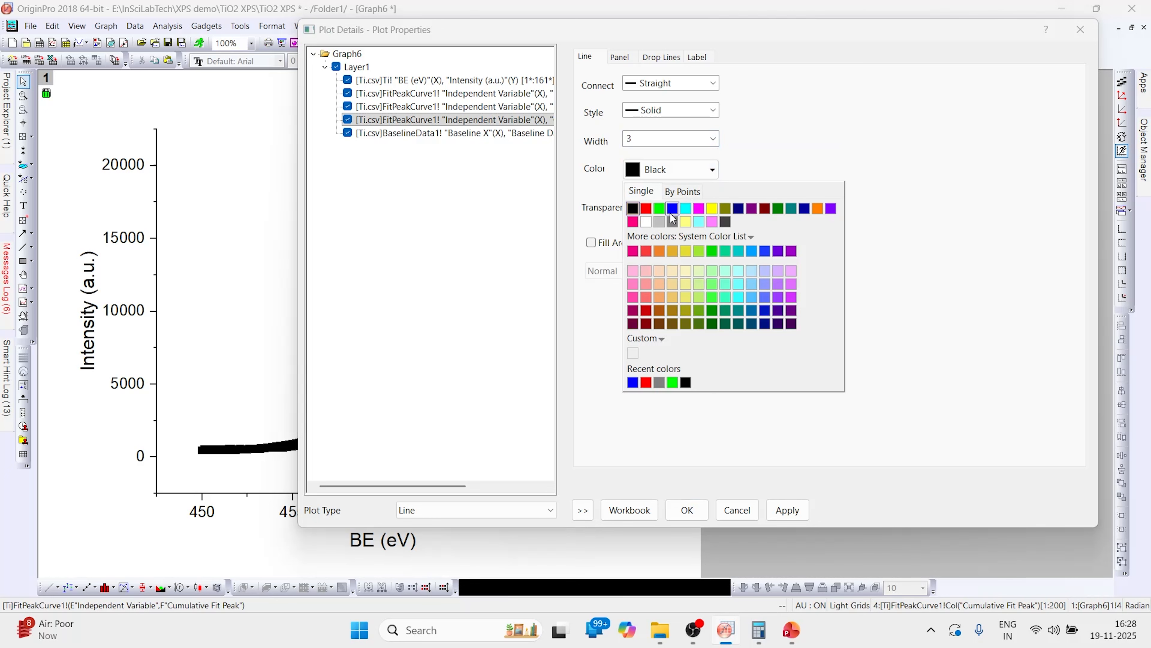
{"action": "left_click", "coordinate": [660, 209]}
{"action": "left_click_drag", "start_coordinate": [656, 207], "coordinate": [674, 207]}
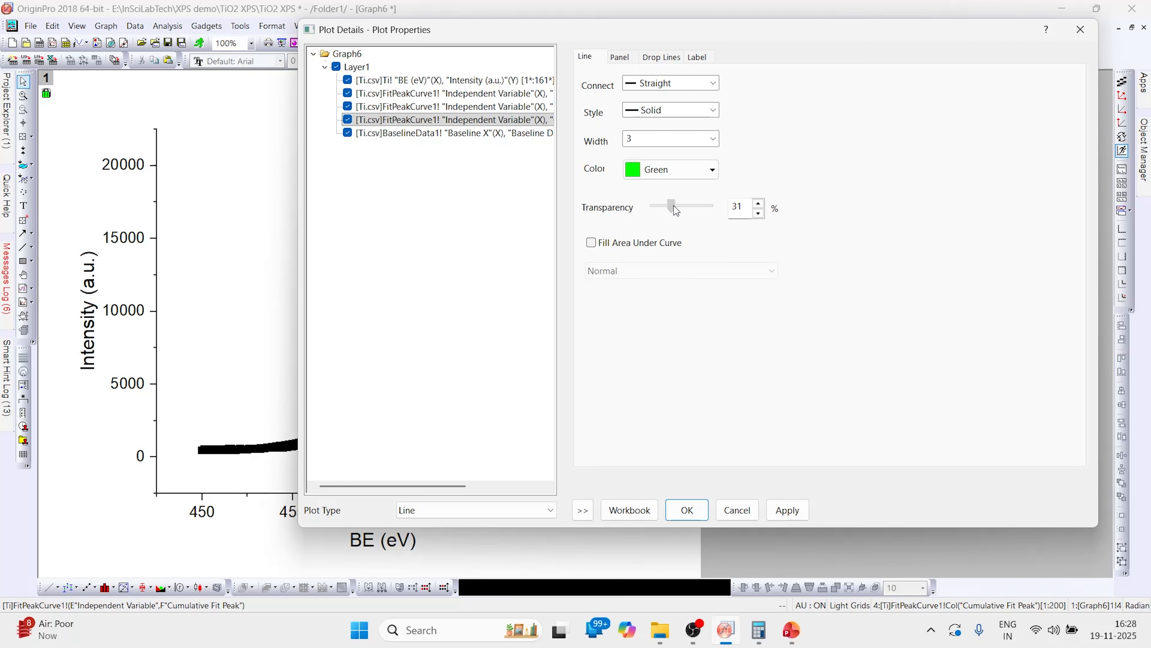
{"action": "left_click", "coordinate": [758, 213]}
- Change the Baseline Data plot to a gray line of width 5, then apply and close the plot details
{"action": "left_click", "coordinate": [507, 135]}
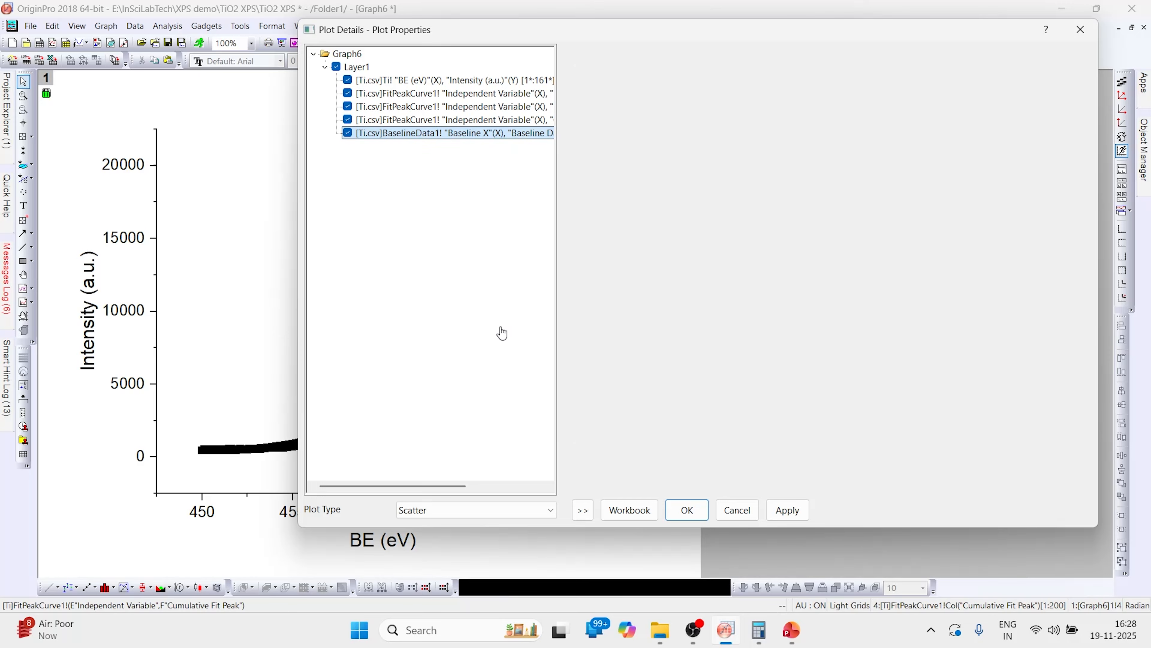
{"action": "left_click", "coordinate": [521, 510]}
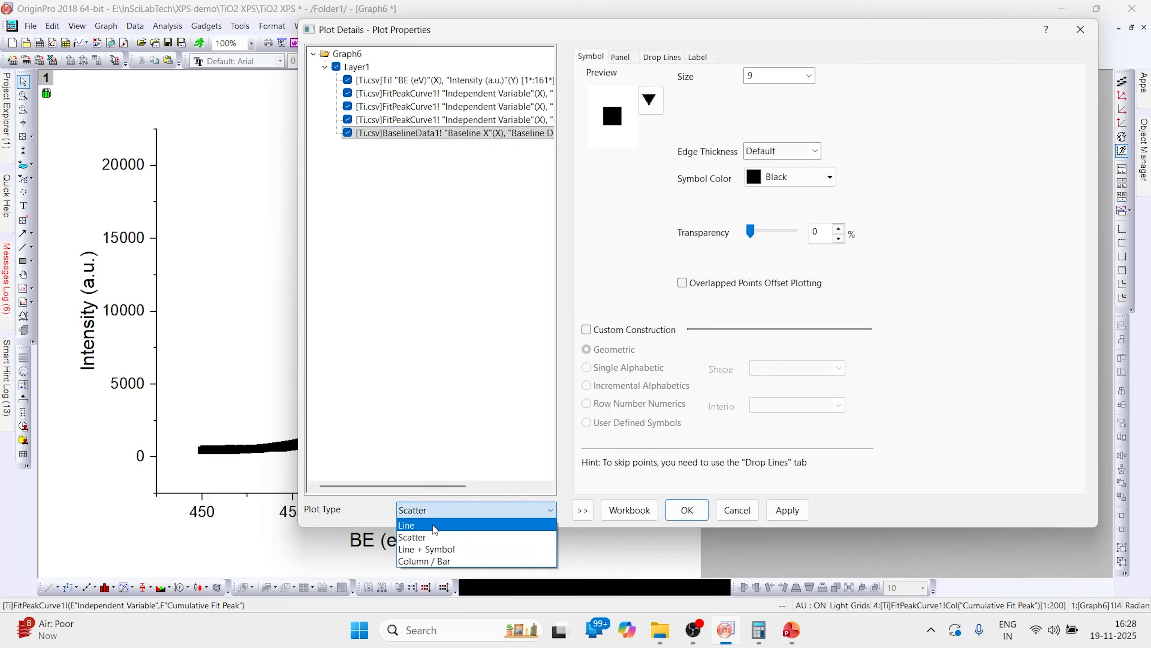
{"action": "left_click", "coordinate": [444, 521]}
{"action": "left_click", "coordinate": [713, 139]}
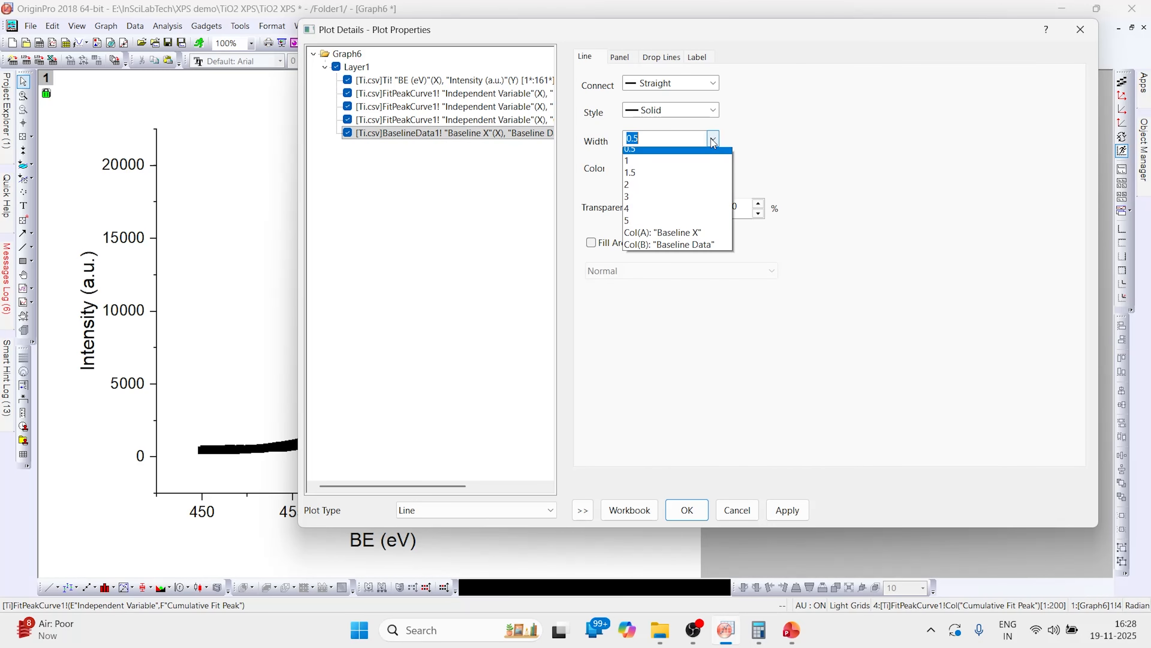
{"action": "left_click", "coordinate": [643, 238]}
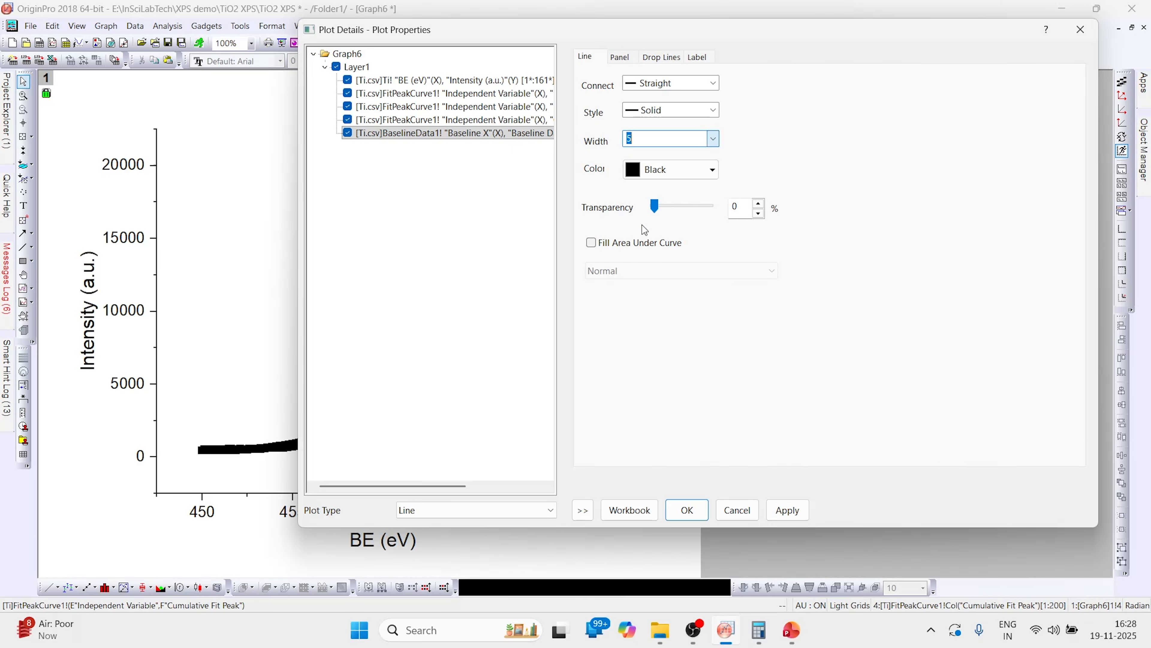
{"action": "left_click", "coordinate": [710, 173]}
{"action": "left_click", "coordinate": [672, 222]}
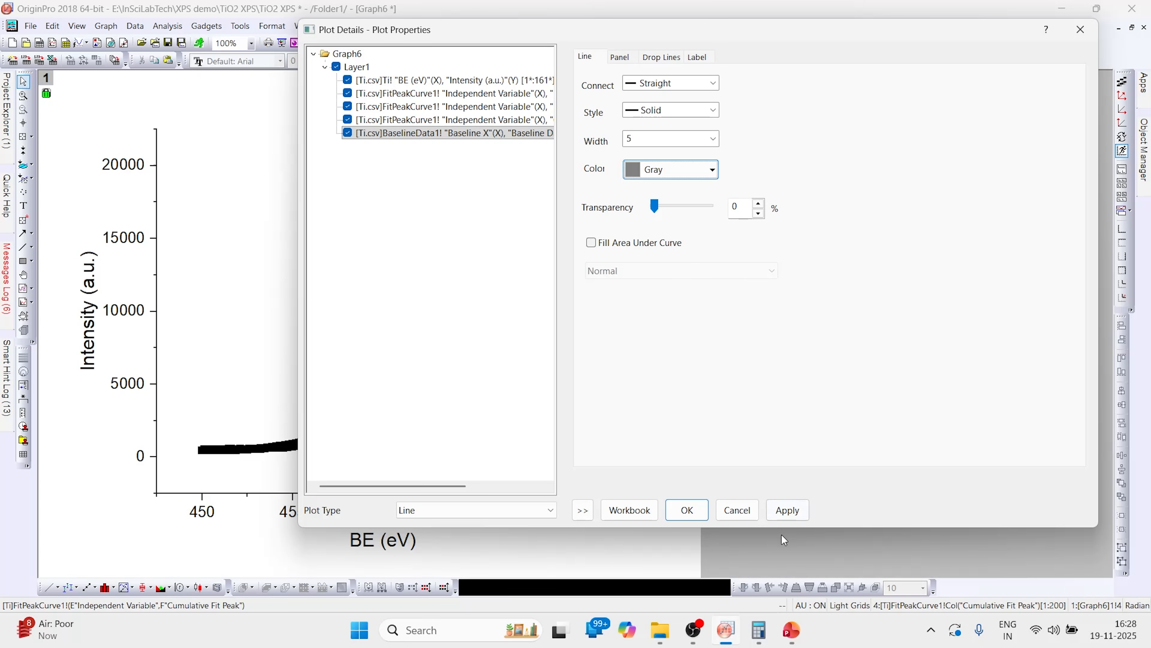
{"action": "left_click", "coordinate": [802, 510]}
{"action": "left_click", "coordinate": [687, 510]}
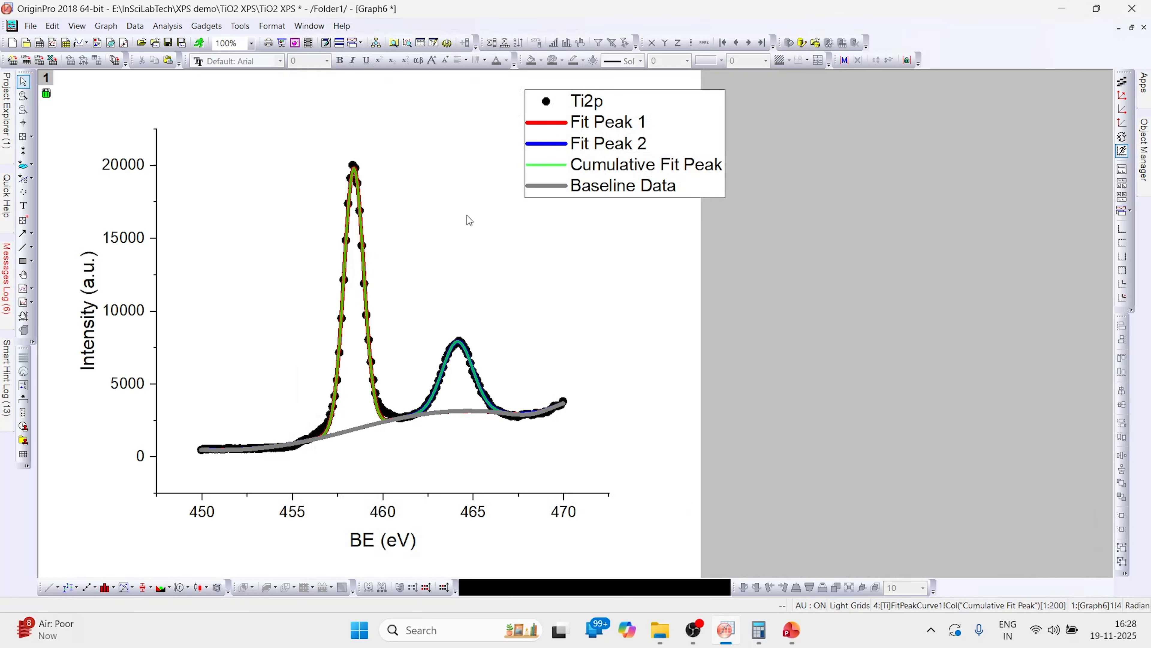
- Reverse the X axis scale so it runs from 468 to 452
{"action": "left_click_drag", "start_coordinate": [564, 167], "coordinate": [492, 207]}
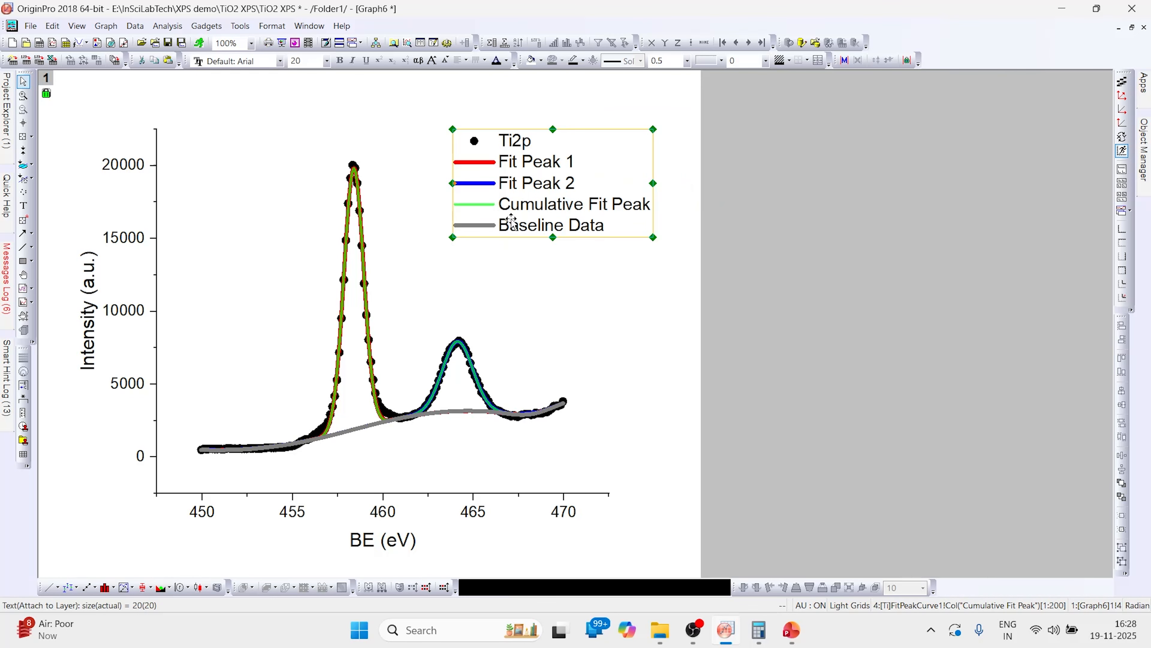
{"action": "left_click", "coordinate": [473, 517]}
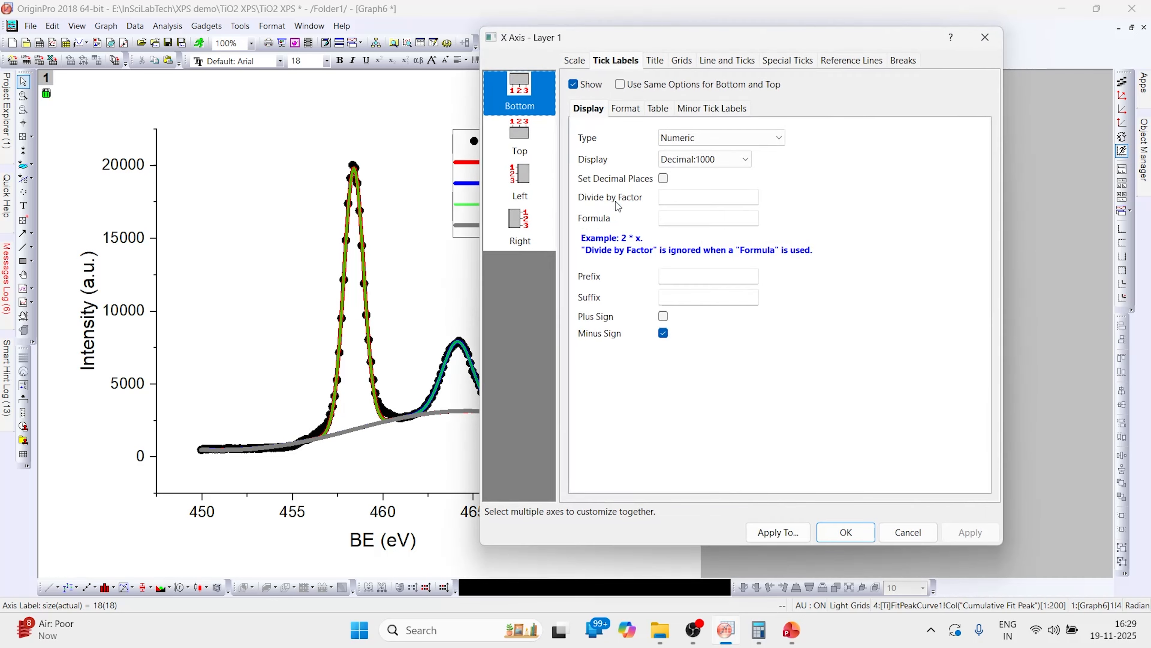
{"action": "left_click", "coordinate": [575, 61]}
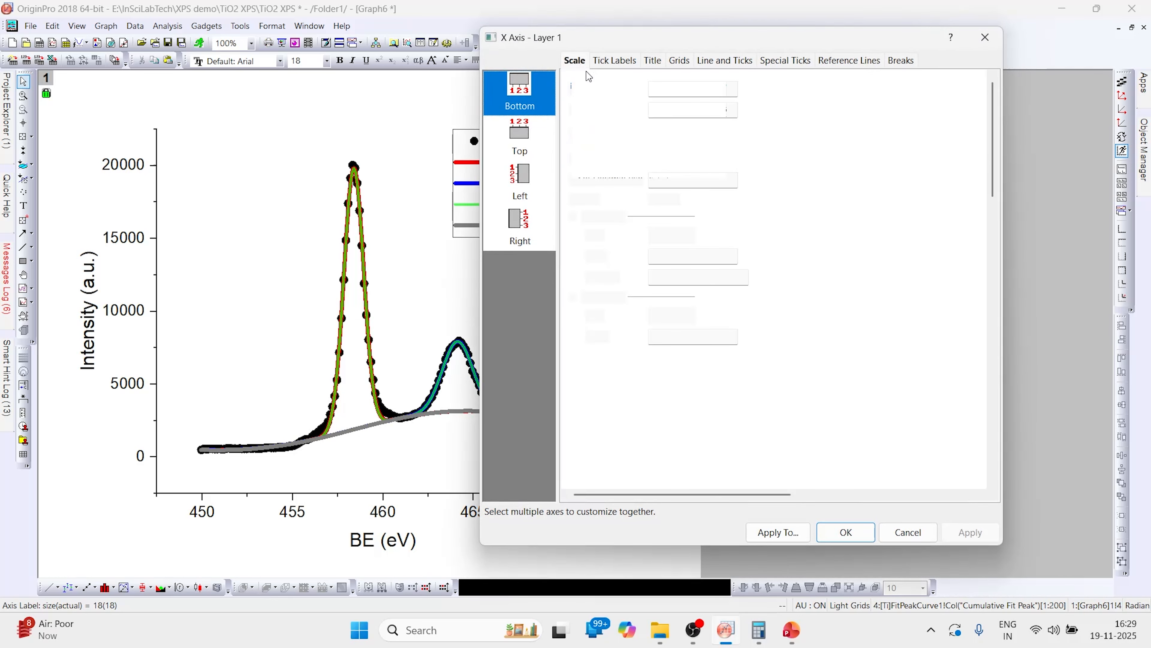
{"action": "double_click", "coordinate": [683, 90]}
{"action": "type", "text": "468"}
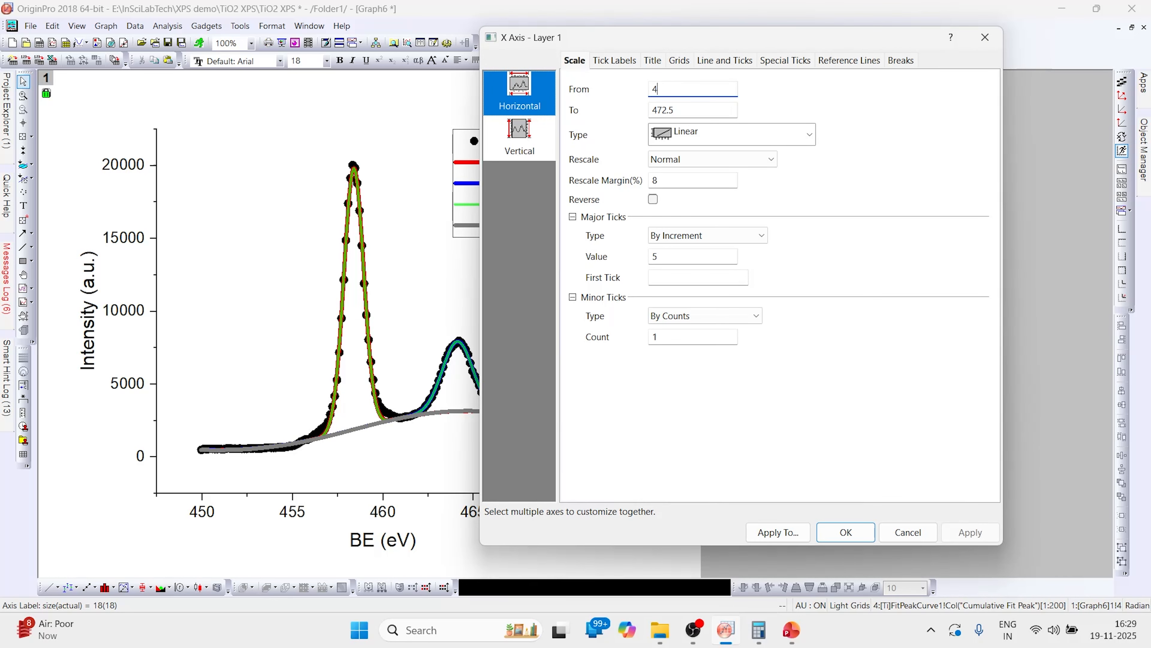
{"action": "double_click", "coordinate": [691, 111]}
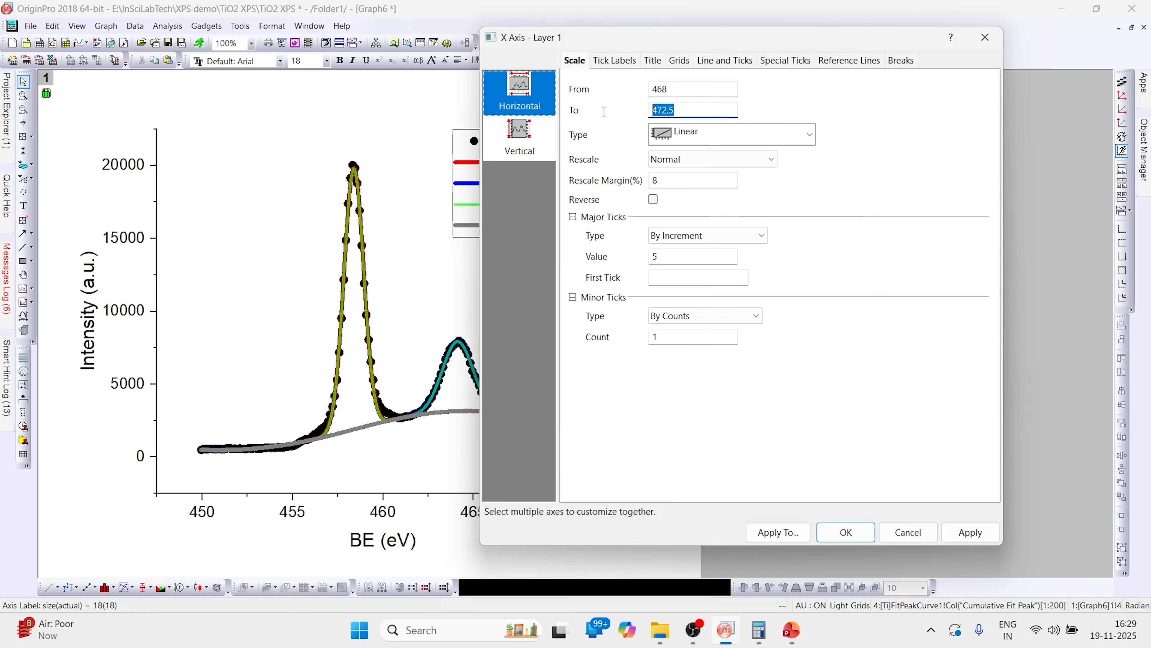
{"action": "type", "text": "452"}
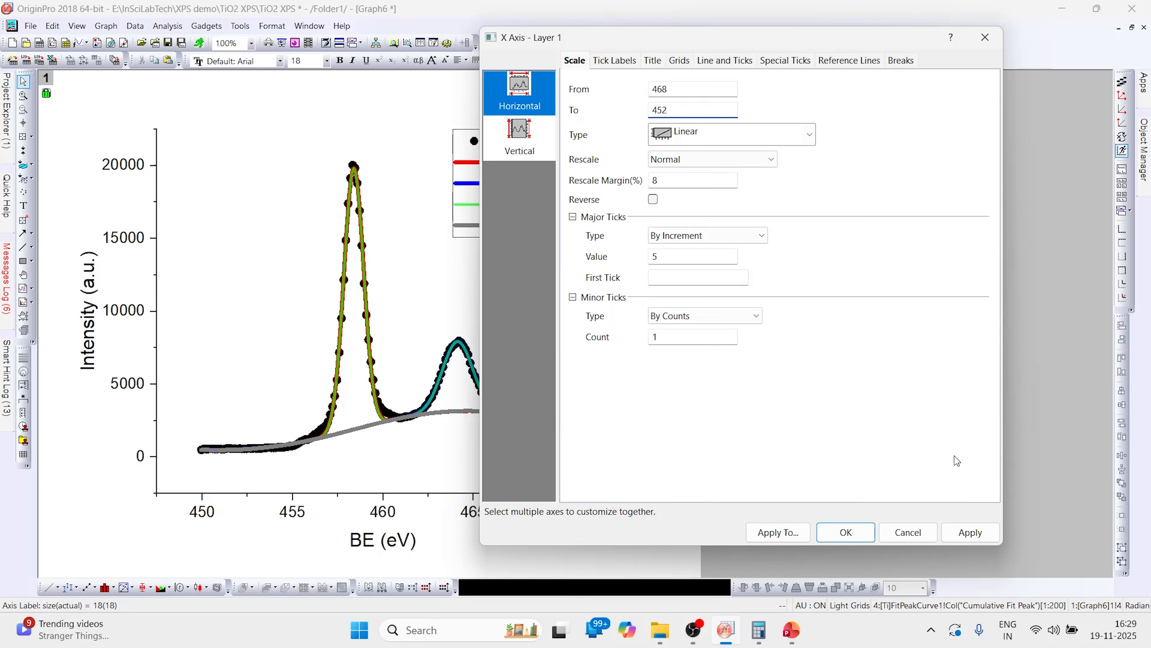
{"action": "left_click", "coordinate": [970, 530]}
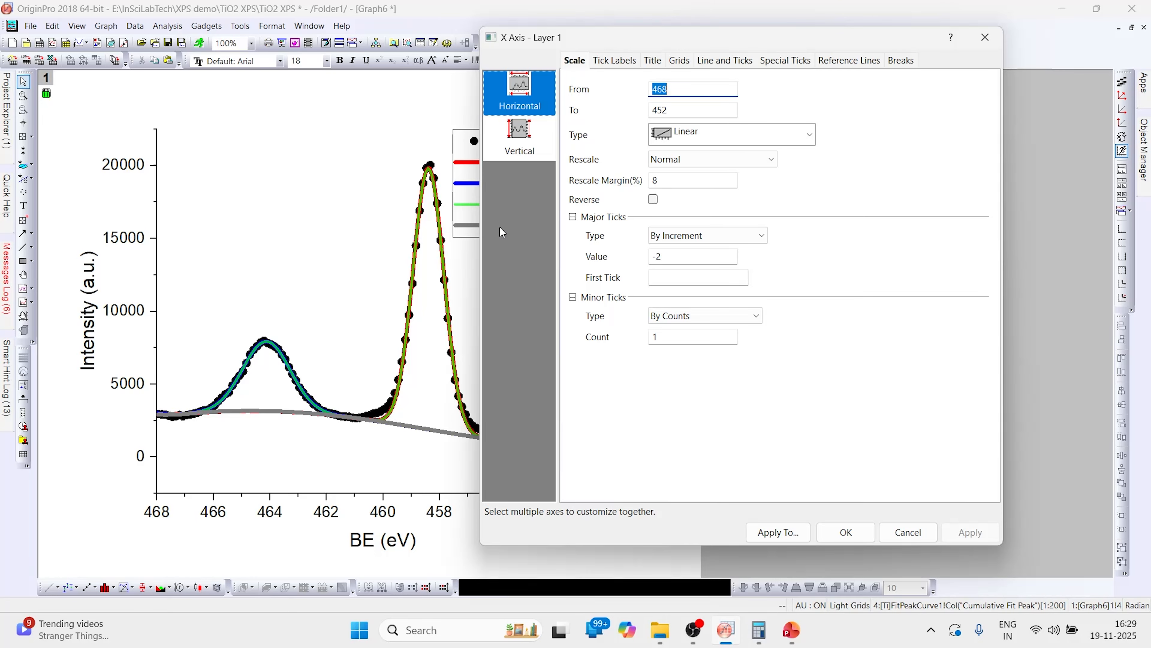
- Show the top axis line with major and minor ticks set to None
{"action": "left_click", "coordinate": [725, 62]}
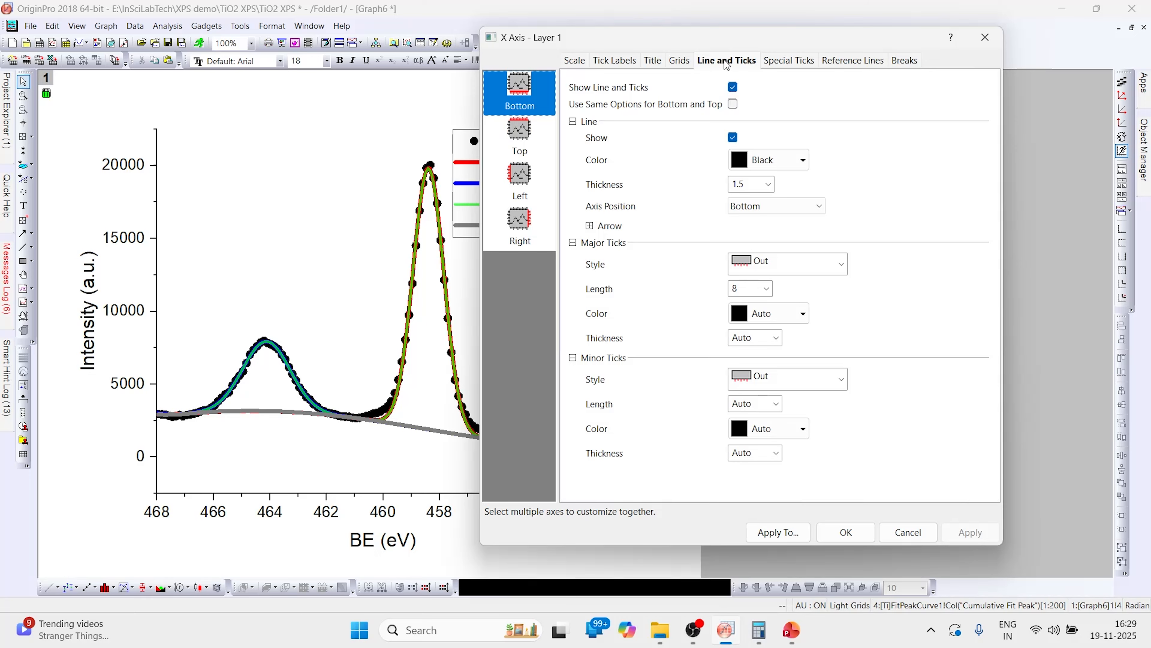
{"action": "left_click", "coordinate": [529, 137]}
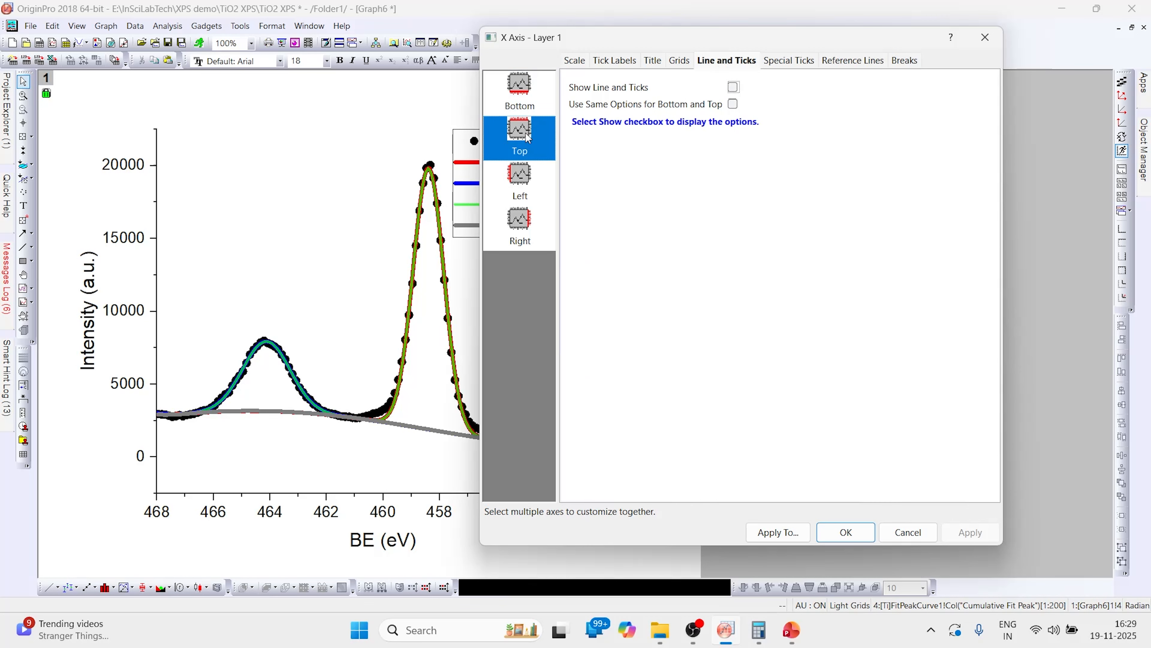
{"action": "left_click", "coordinate": [734, 87]}
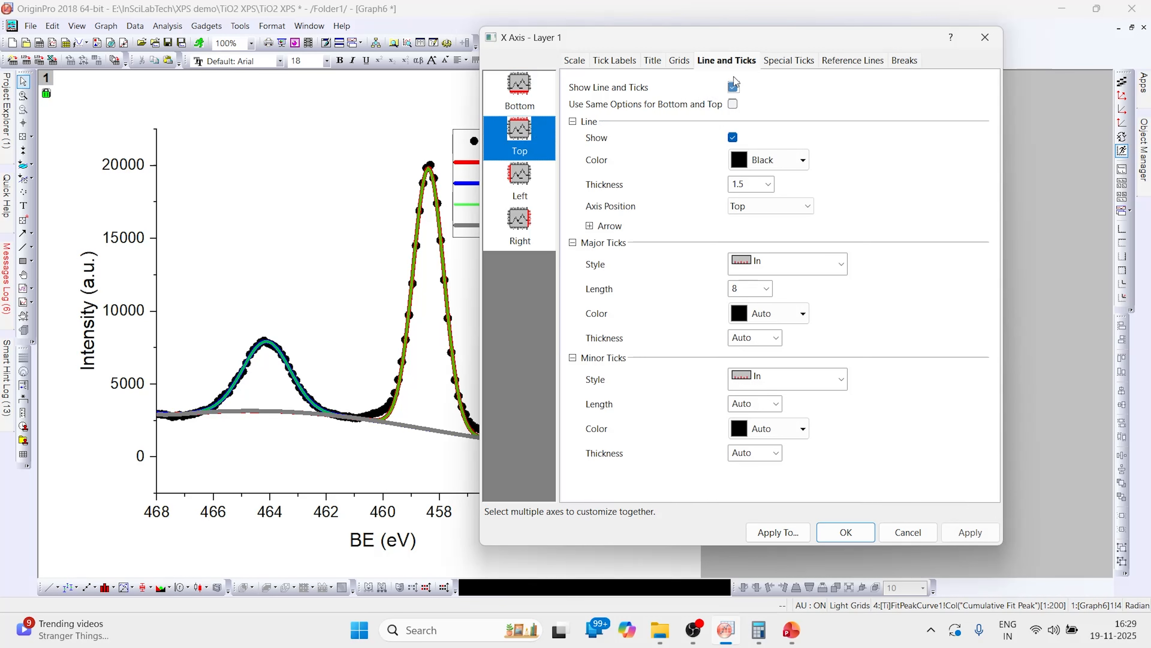
{"action": "left_click", "coordinate": [842, 265]}
{"action": "left_click", "coordinate": [771, 340]}
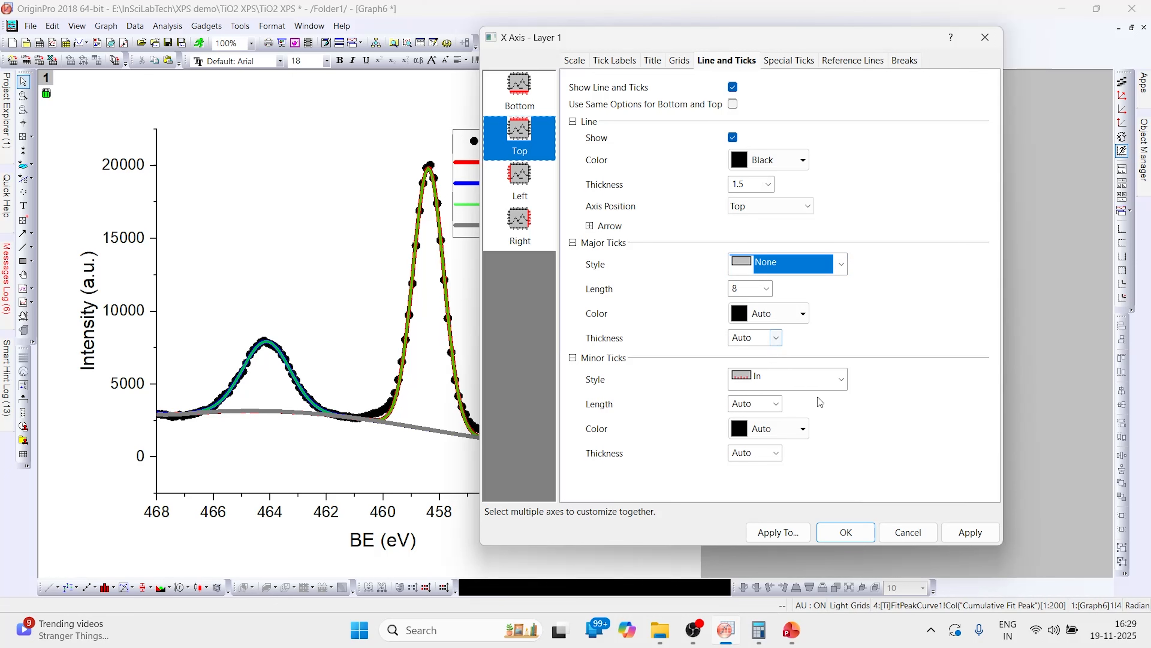
{"action": "left_click", "coordinate": [847, 380]}
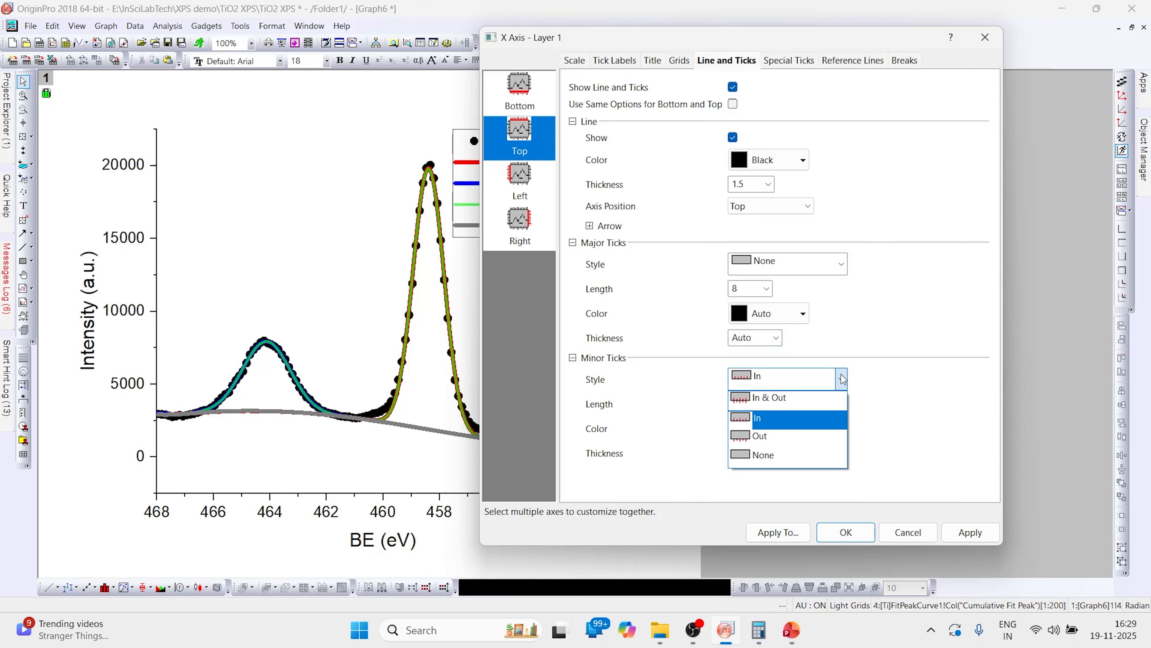
{"action": "left_click", "coordinate": [765, 457]}
{"action": "left_click", "coordinate": [970, 532]}
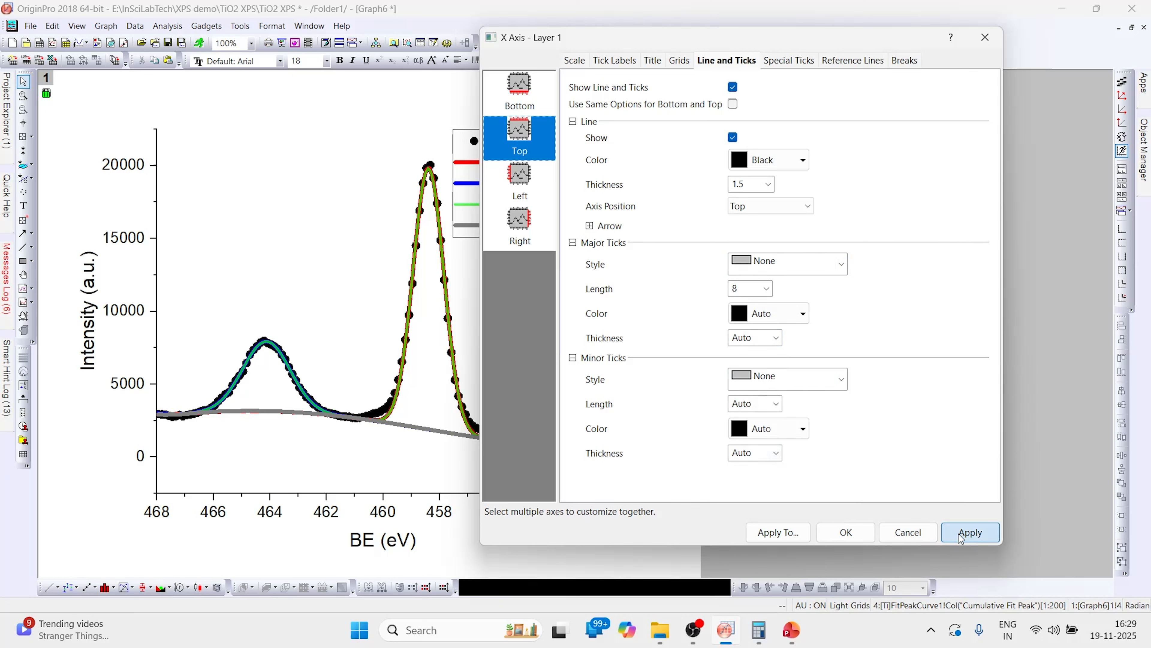
- Show the right axis line with major and minor ticks set to None, then close the axis dialog
{"action": "left_click", "coordinate": [520, 225]}
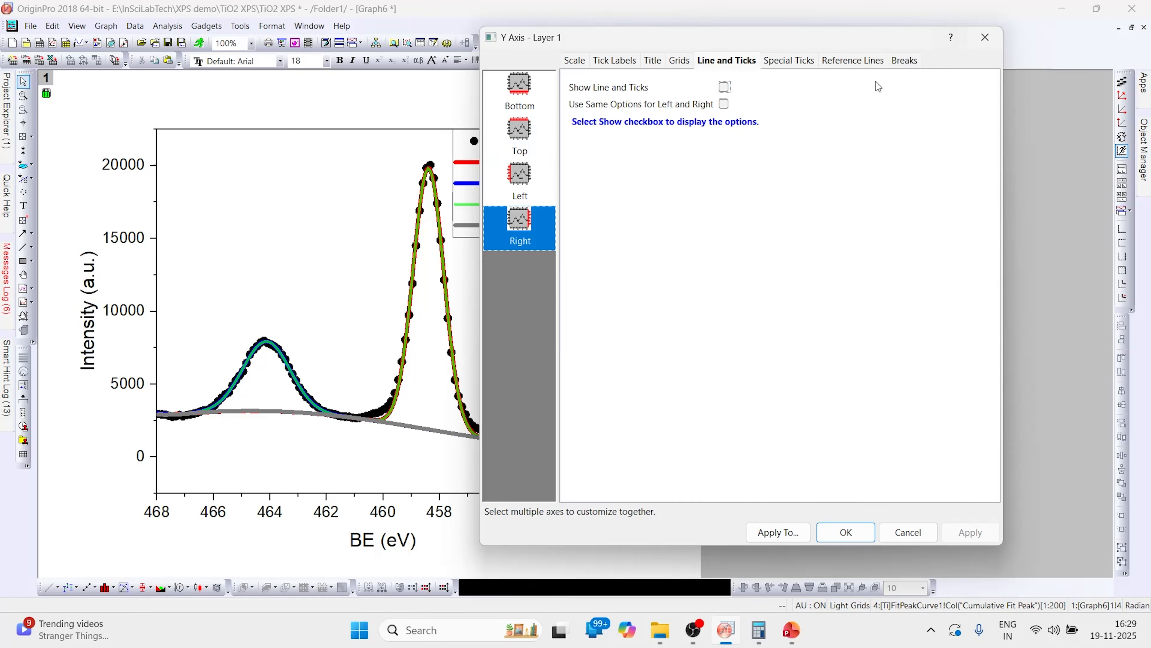
{"action": "left_click", "coordinate": [728, 87]}
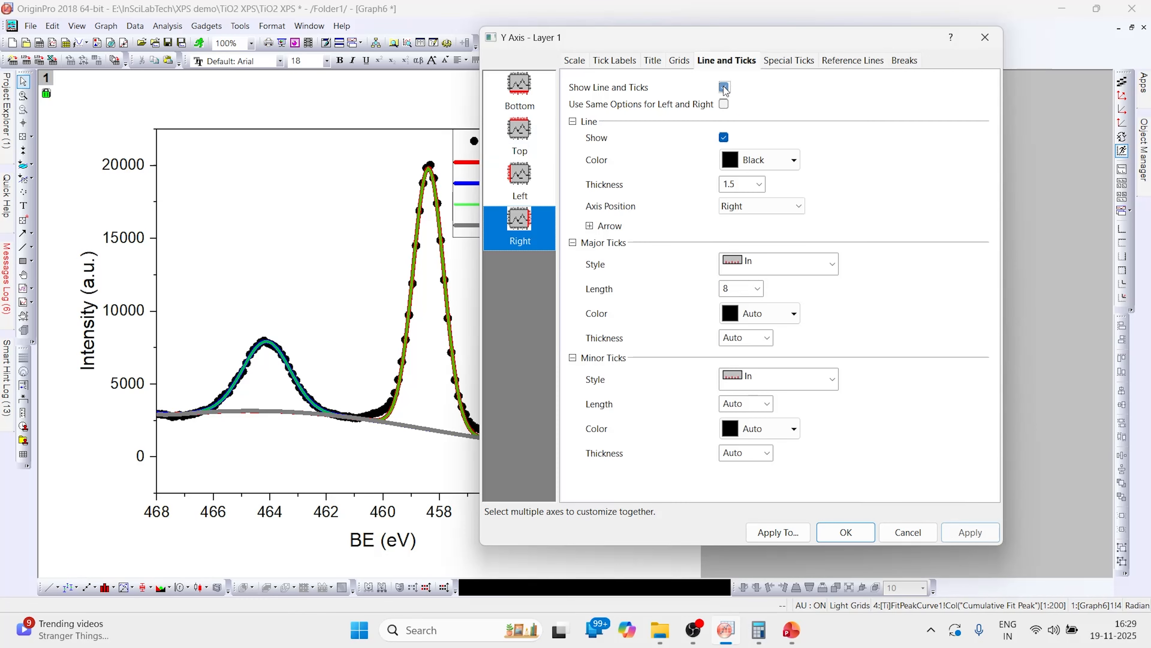
{"action": "left_click", "coordinate": [803, 267]}
{"action": "left_click", "coordinate": [779, 343]}
{"action": "left_click", "coordinate": [802, 380]}
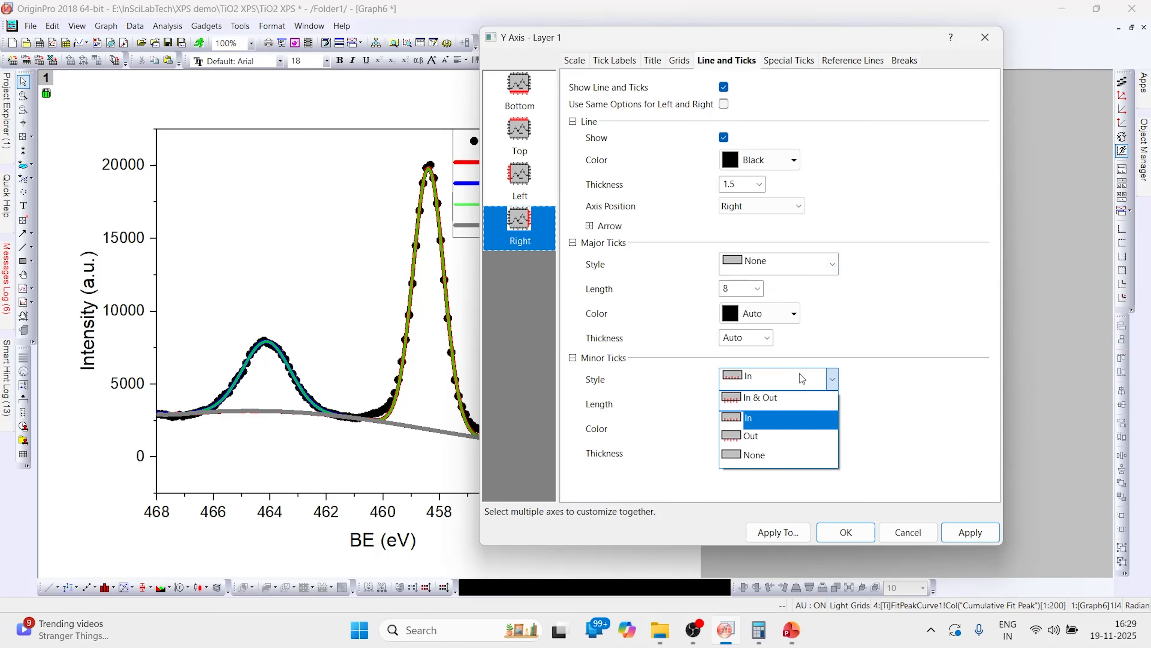
{"action": "left_click", "coordinate": [771, 455]}
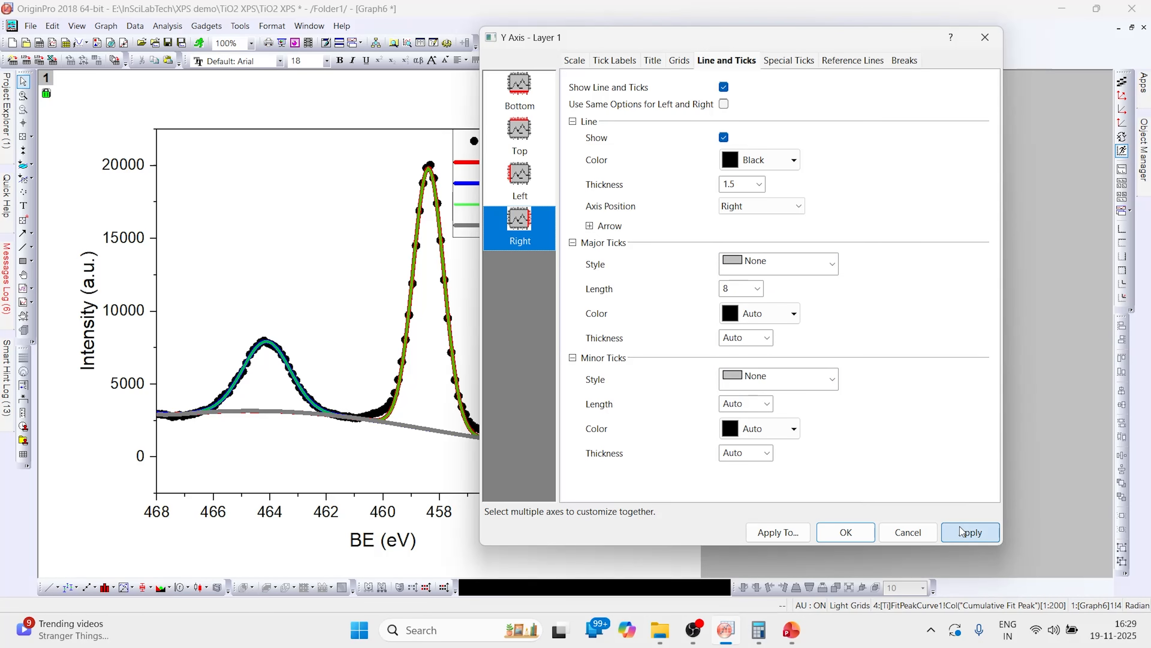
{"action": "left_click", "coordinate": [860, 535]}
- Delete the legend and the Y axis tick labels
{"action": "left_click_drag", "start_coordinate": [569, 178], "coordinate": [562, 209]}
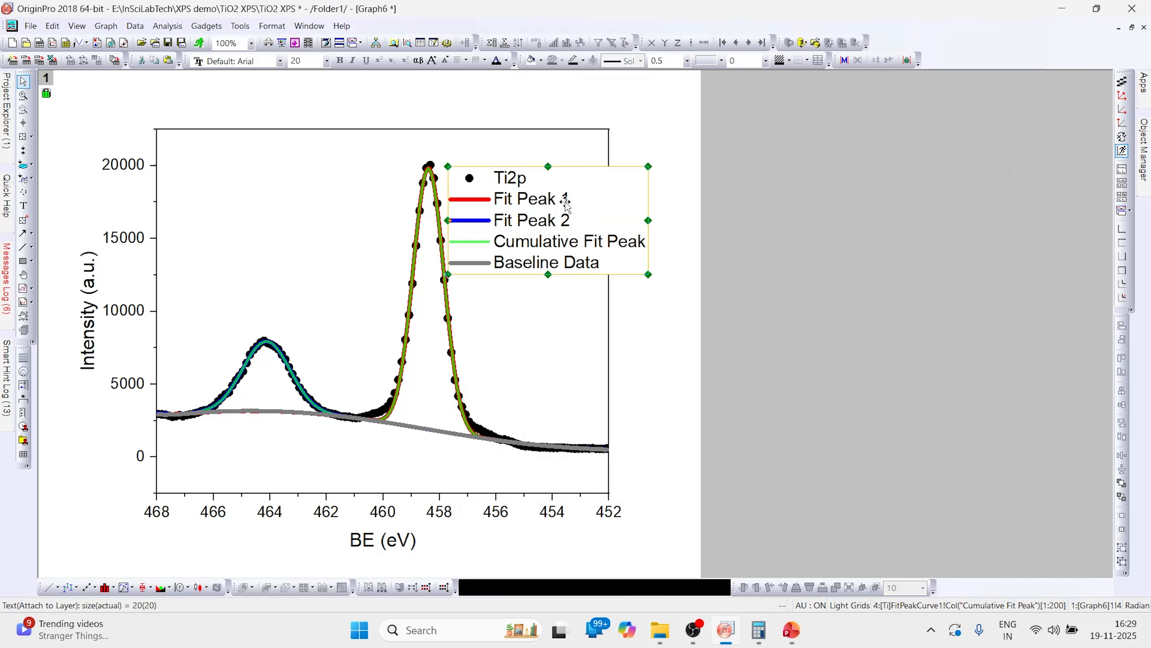
{"action": "key", "text": "Delete"}
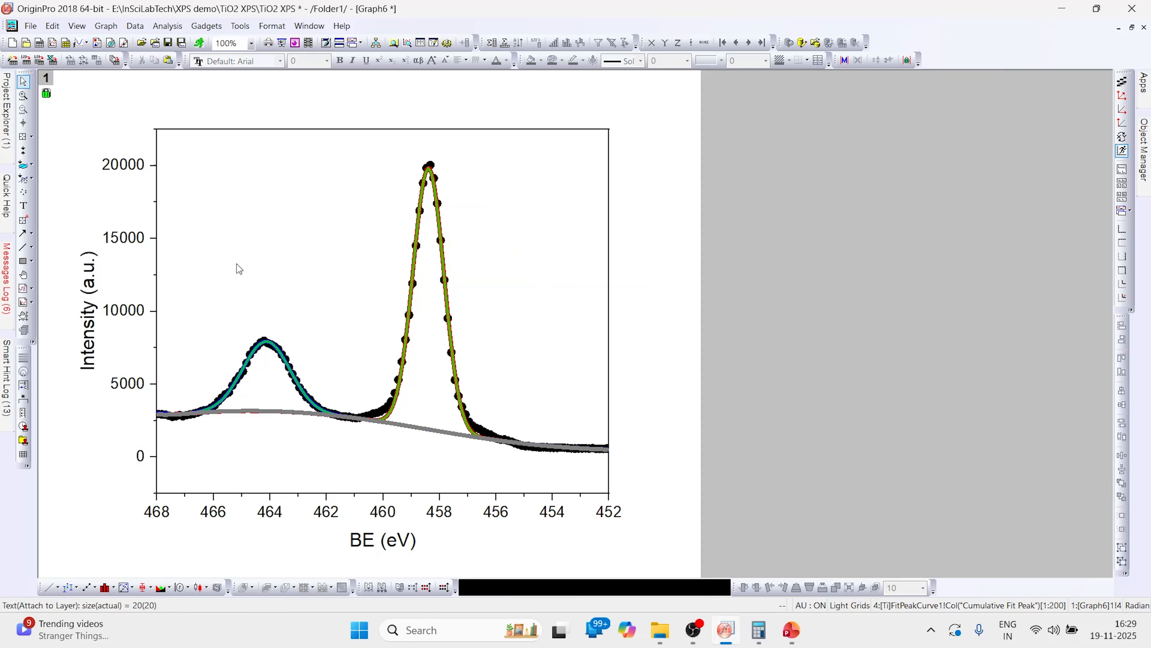
{"action": "left_click", "coordinate": [112, 165]}
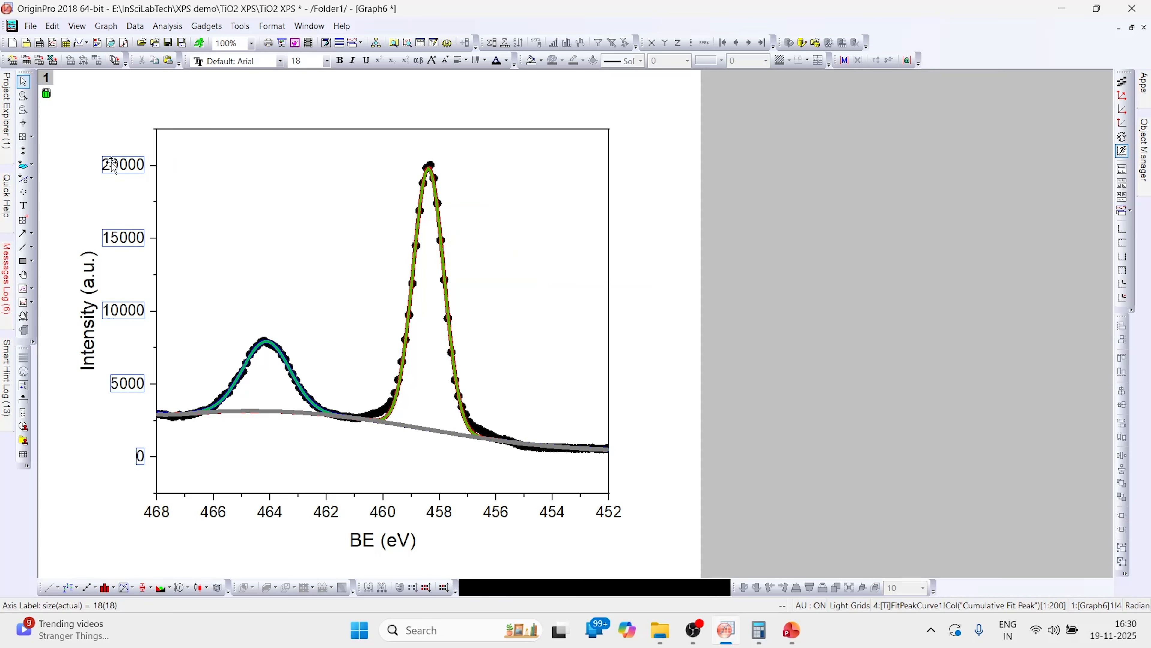
{"action": "key", "text": "Delete"}
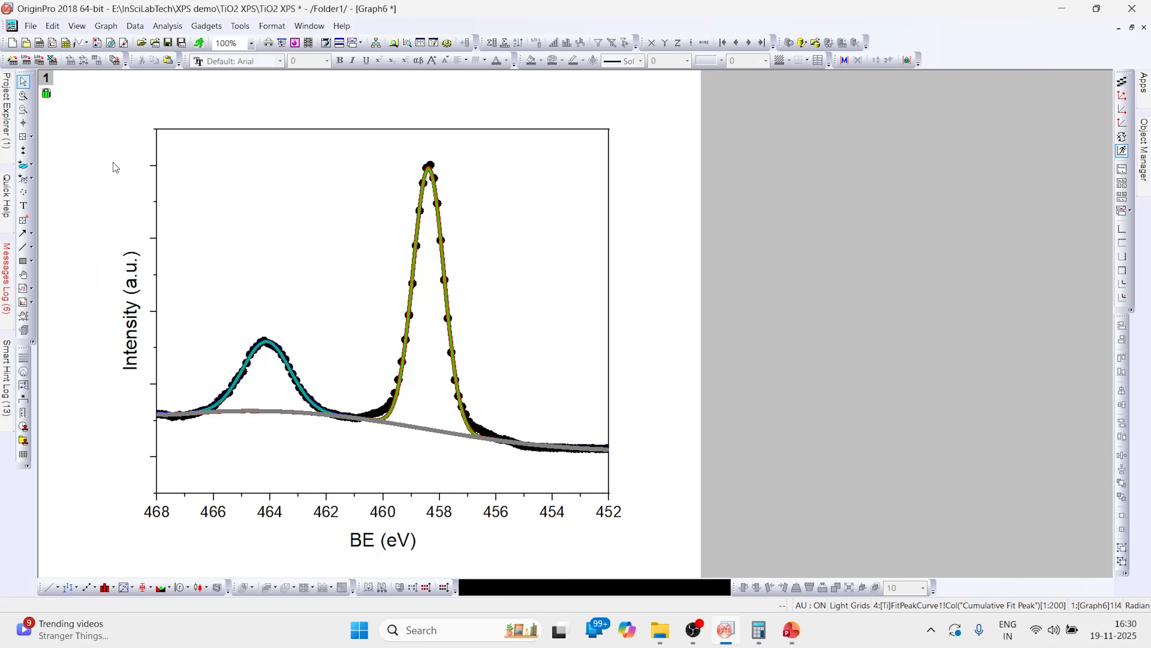
- Add the text label 'Ti 2p' in the upper-left corner of the plot
{"action": "left_click", "coordinate": [23, 206]}
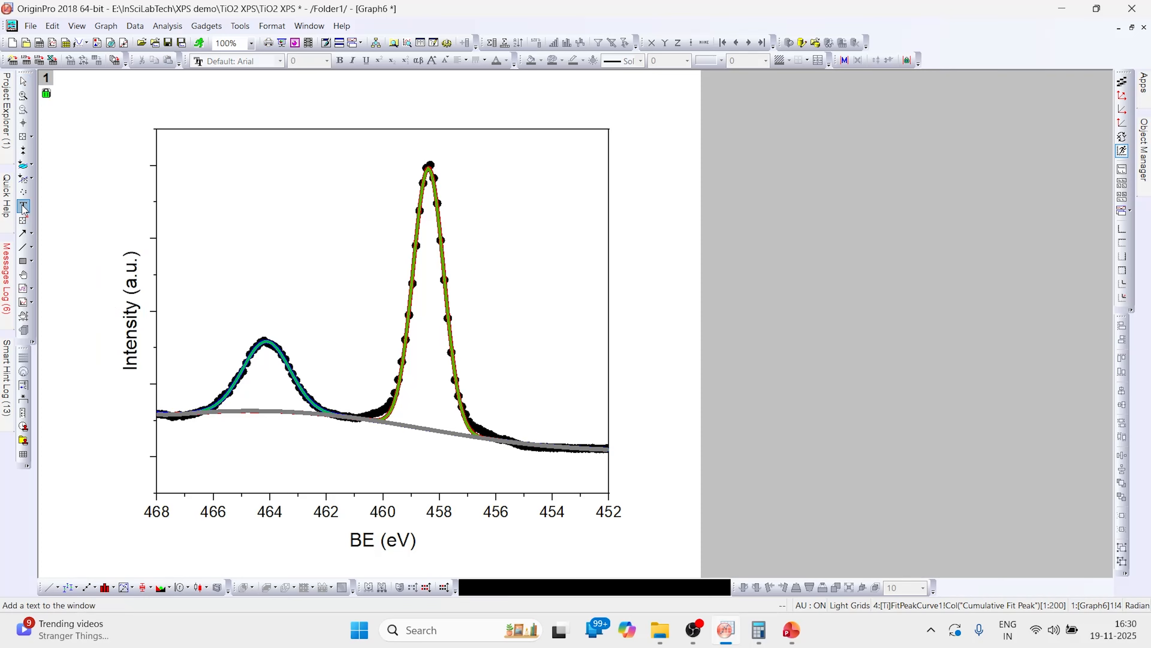
{"action": "left_click", "coordinate": [178, 151]}
{"action": "key", "text": "Caps_Lock"}
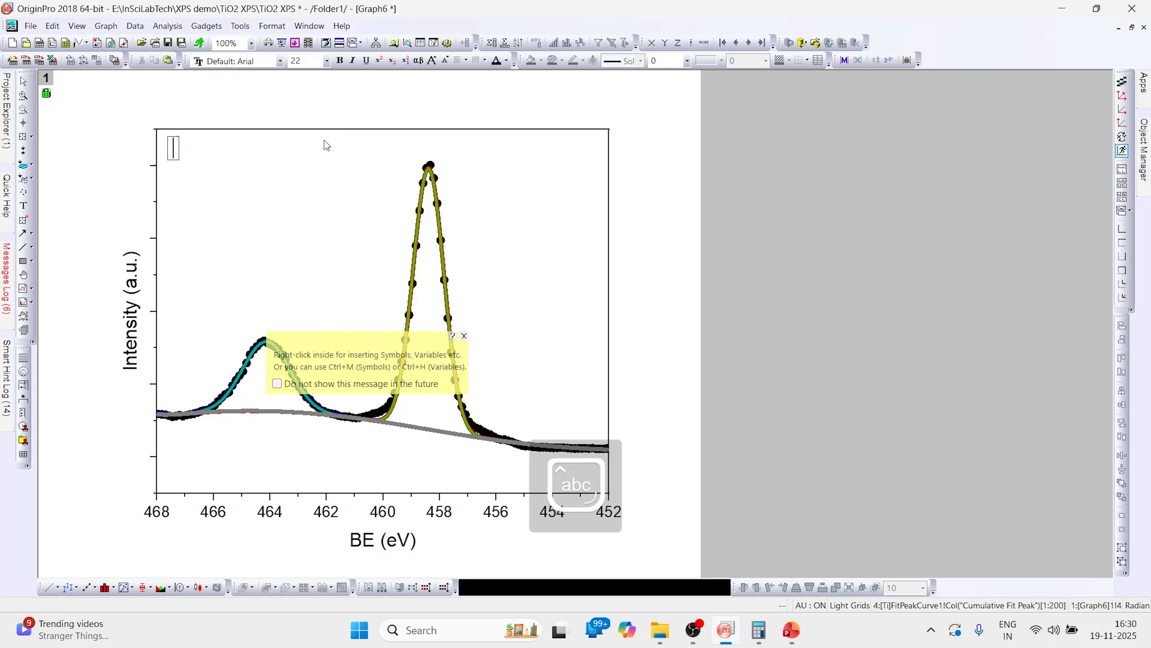
{"action": "type", "text": "Ti 2p"}
{"action": "left_click", "coordinate": [294, 186]}
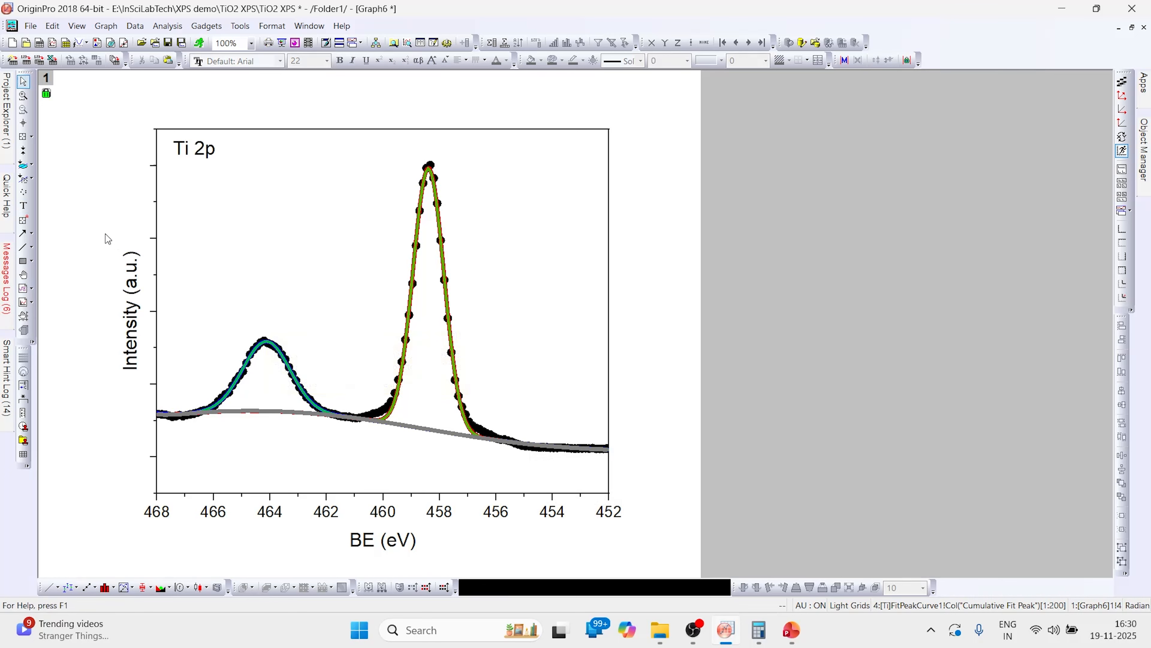
- Add the label 'Ti 2p1/2' above the peak near 464 eV, formatting 1/2 as subscript
{"action": "left_click", "coordinate": [24, 207]}
{"action": "left_click", "coordinate": [260, 315]}
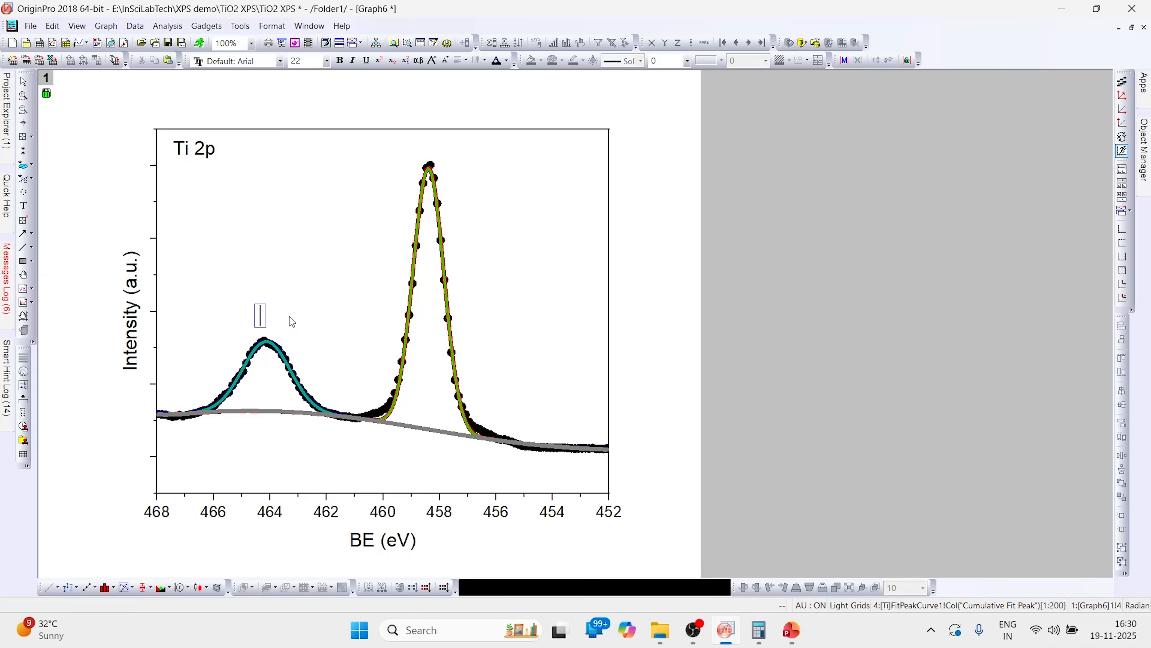
{"action": "type", "text": "Ti 2p 1/"}
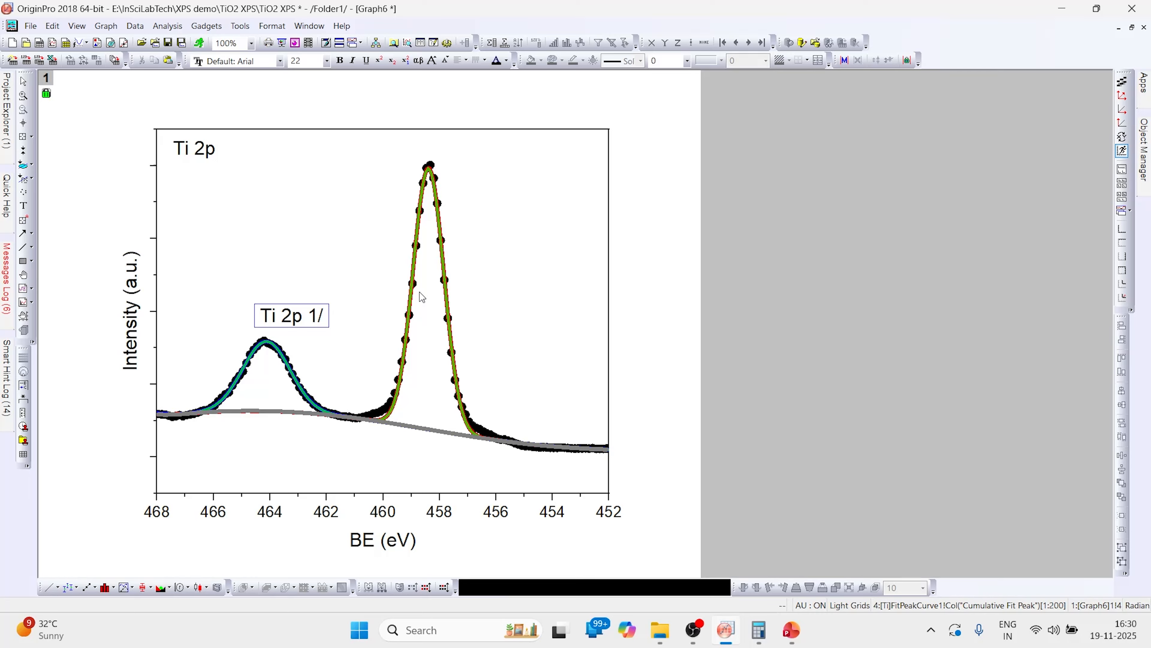
{"action": "key", "text": "BackSpace"}
{"action": "key", "text": "BackSpace"}
{"action": "key", "text": "BackSpace"}
{"action": "type", "text": "1/2"}
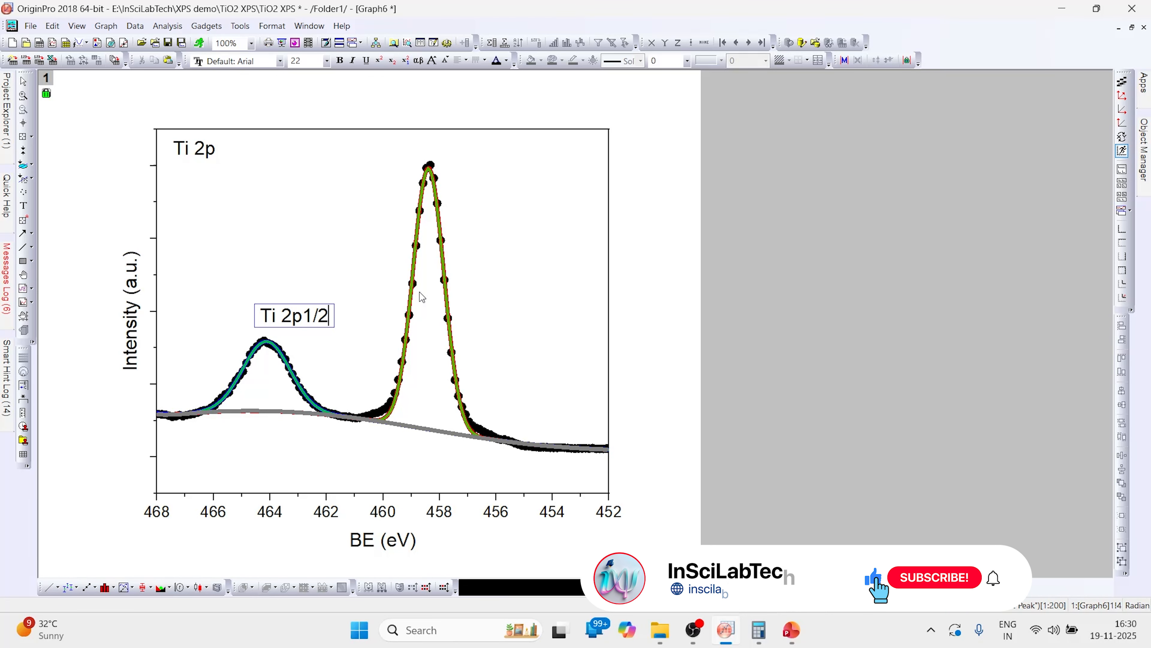
{"action": "left_click_drag", "start_coordinate": [302, 318], "coordinate": [330, 320]}
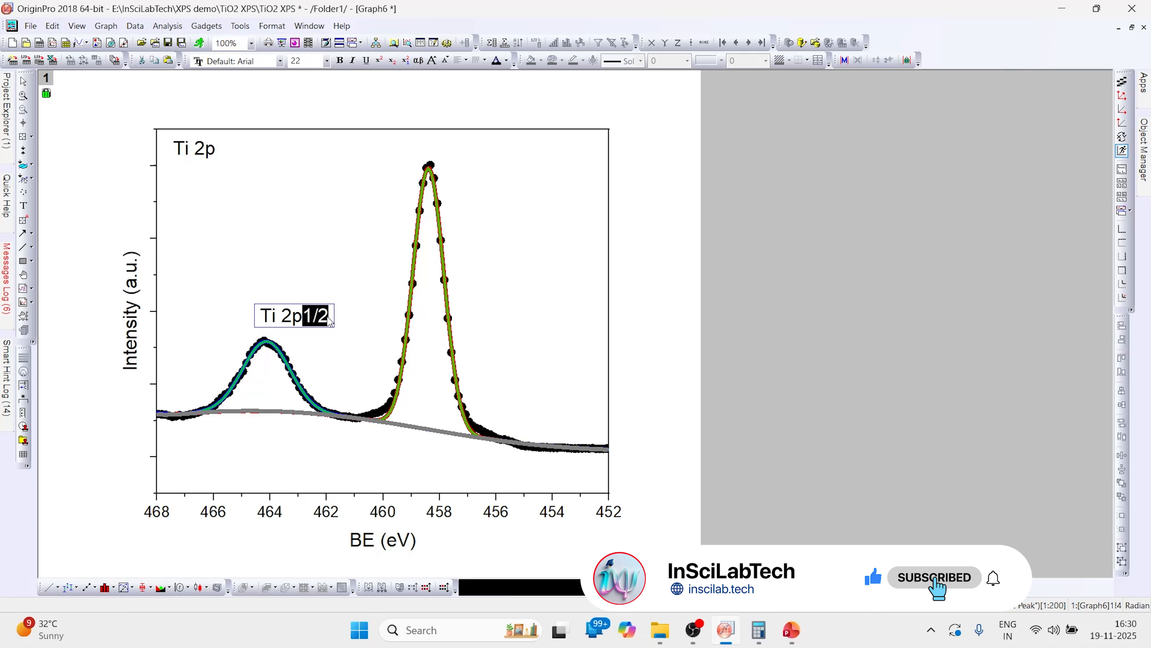
{"action": "left_click", "coordinate": [391, 61]}
- Paste a copy of the Ti 2p1/2 label near the peak at 458 eV
{"action": "left_click", "coordinate": [290, 323]}
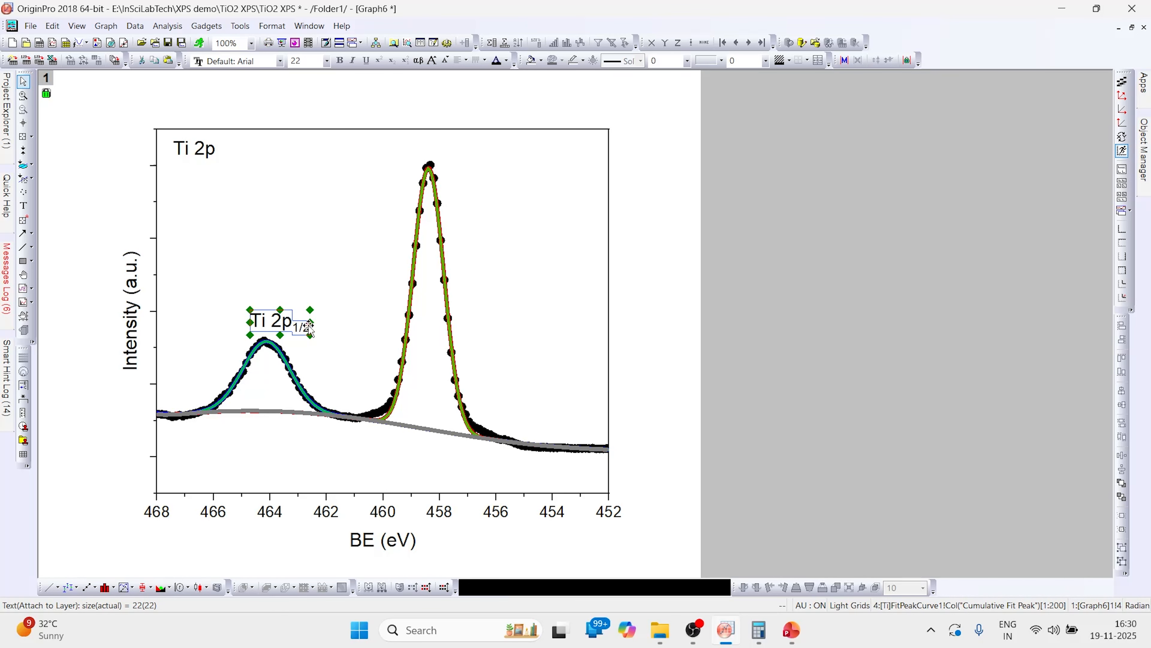
{"action": "key", "text": "ctrl+v"}
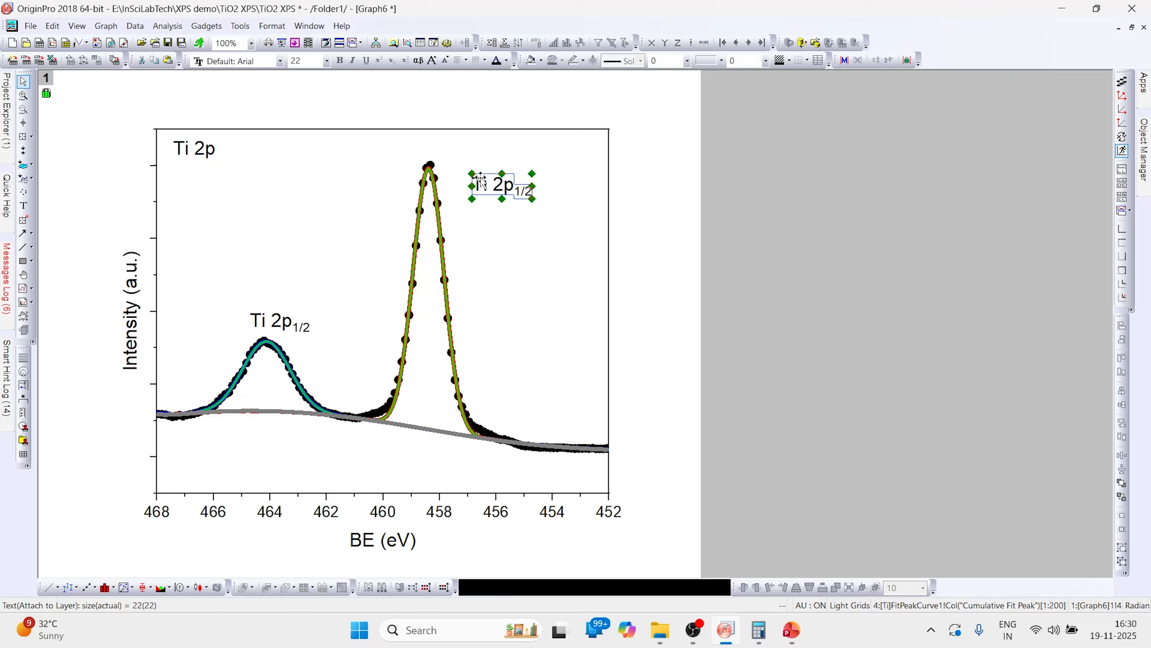
- Move the pasted label above the peak at 458 eV and change its text to 'Ti 2p3/2'
{"action": "left_click_drag", "start_coordinate": [499, 185], "coordinate": [467, 154]}
{"action": "double_click", "coordinate": [490, 161]}
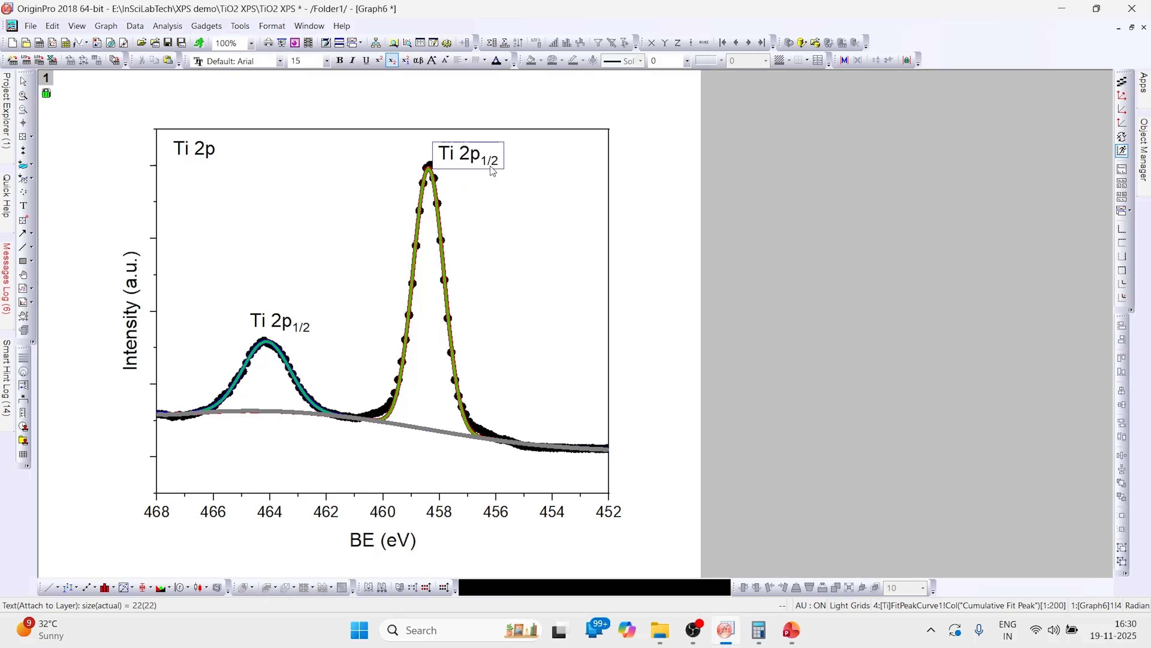
{"action": "key", "text": "BackSpace"}
{"action": "type", "text": "3"}
{"action": "left_click", "coordinate": [496, 236]}
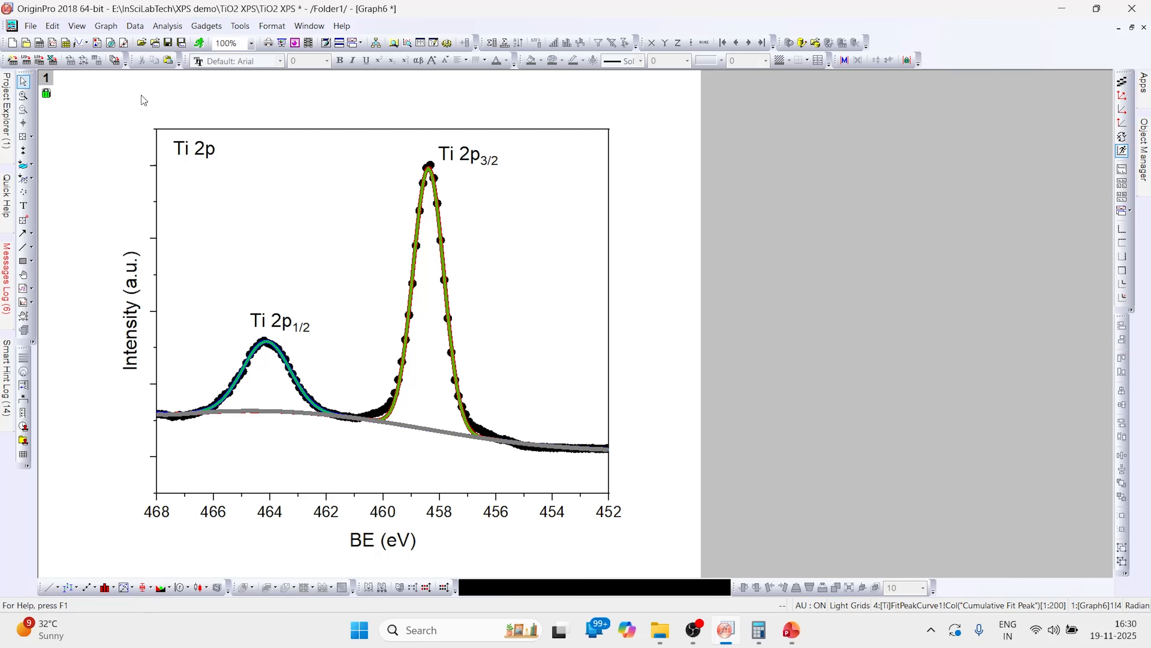
- Open the graph export dialog, choosing PNG as the image type and 'Ti 2p' as the file name
{"action": "left_click", "coordinate": [30, 27]}
{"action": "mouse_move", "coordinate": [89, 142]}
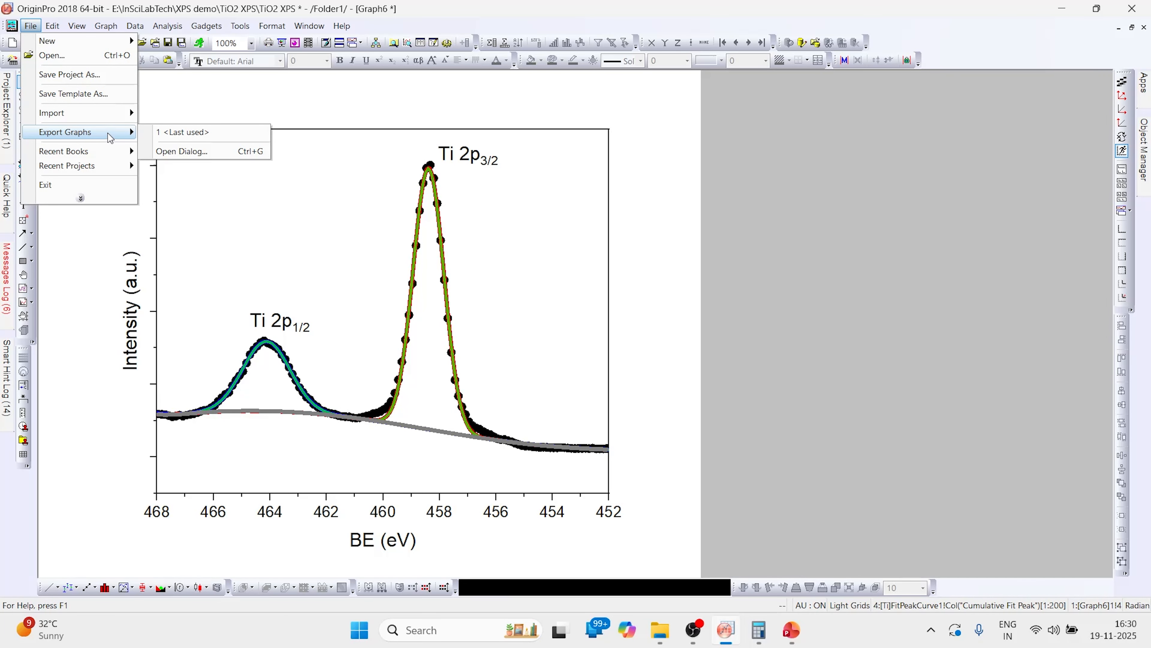
{"action": "left_click", "coordinate": [181, 151]}
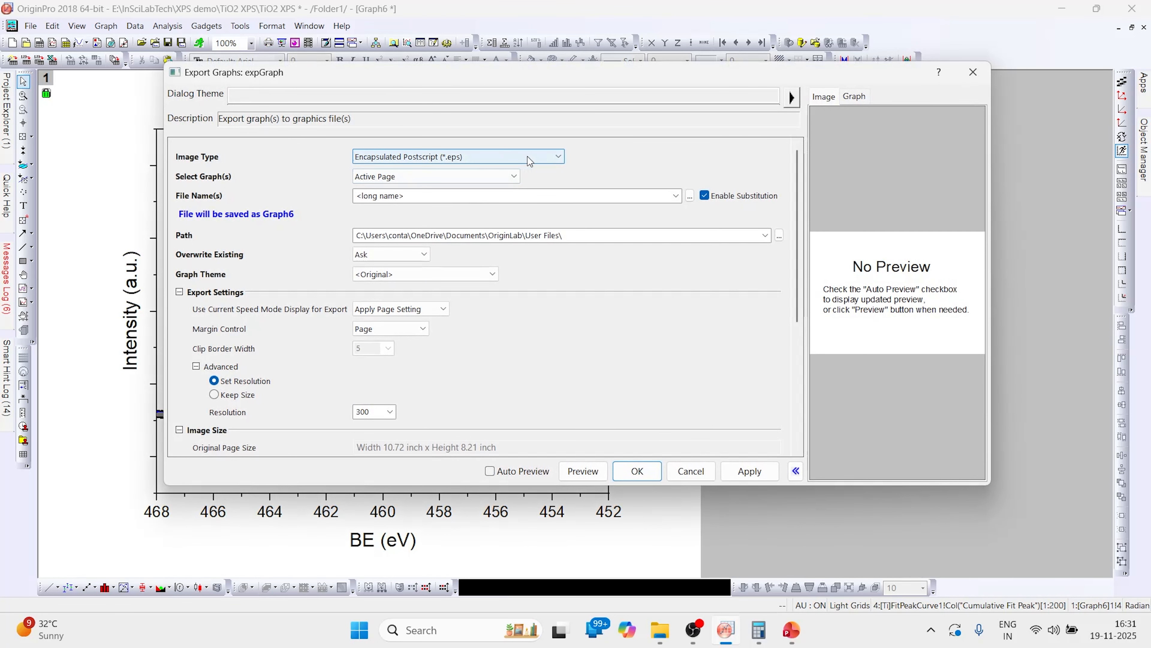
{"action": "left_click", "coordinate": [528, 159]}
{"action": "left_click", "coordinate": [479, 270]}
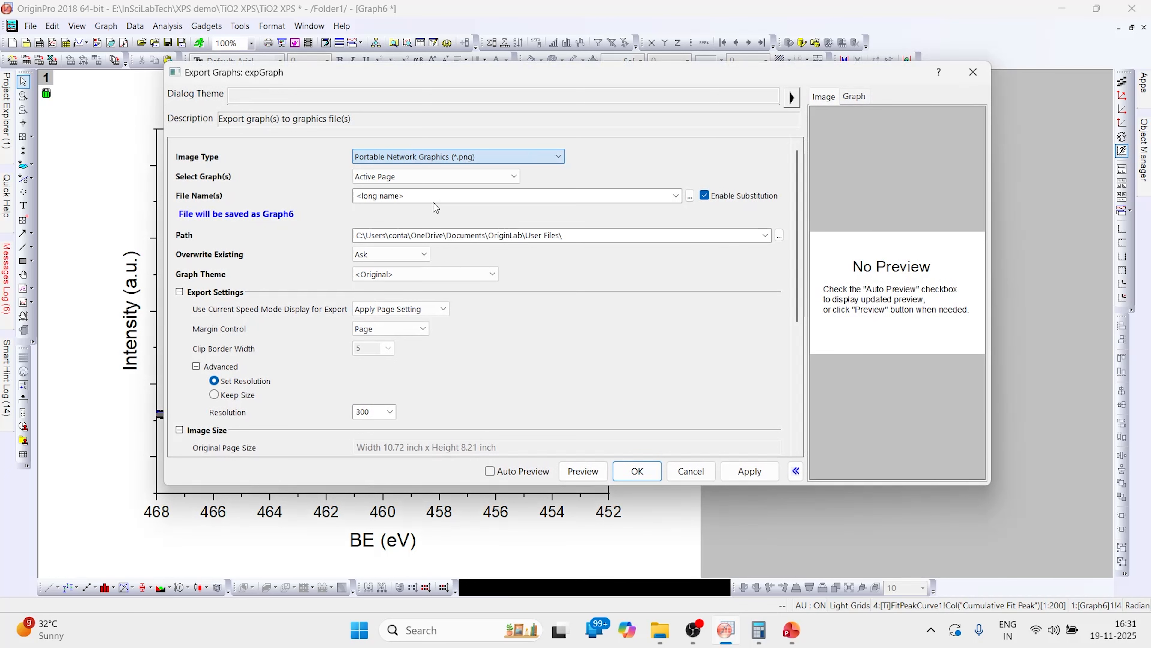
{"action": "left_click", "coordinate": [433, 201]}
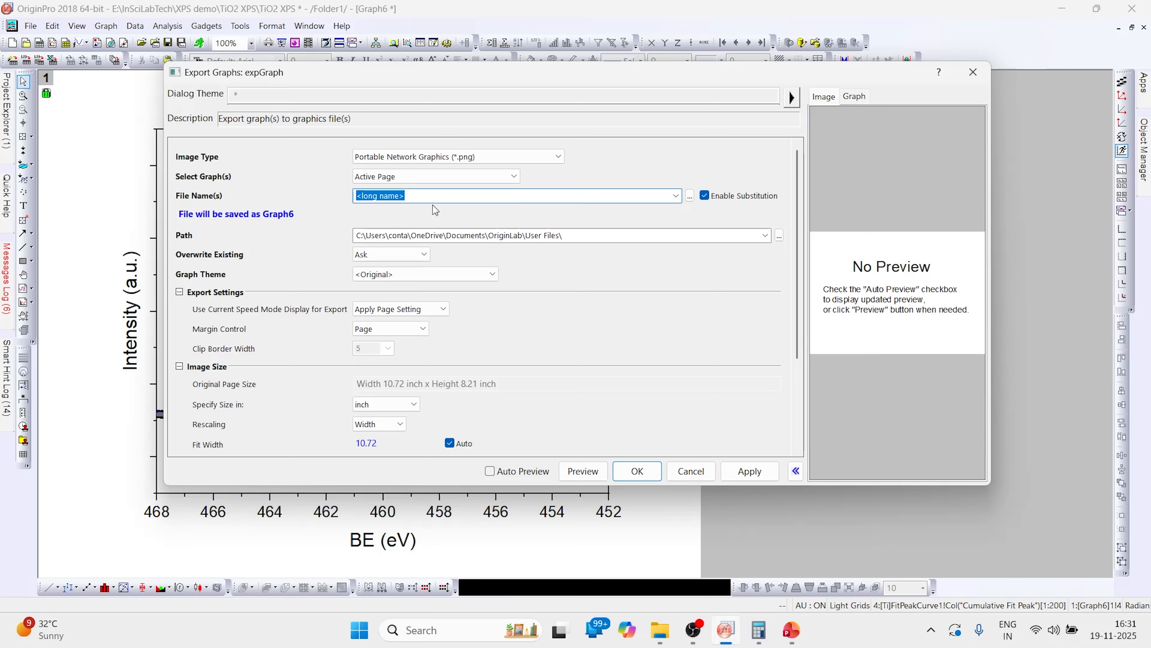
{"action": "type", "text": "Ti 2p"}
- Set the export path to E:\InSciLabTech\XPS demo\TiO2 XPS, export the graph and close the dialog
{"action": "left_click", "coordinate": [765, 236]}
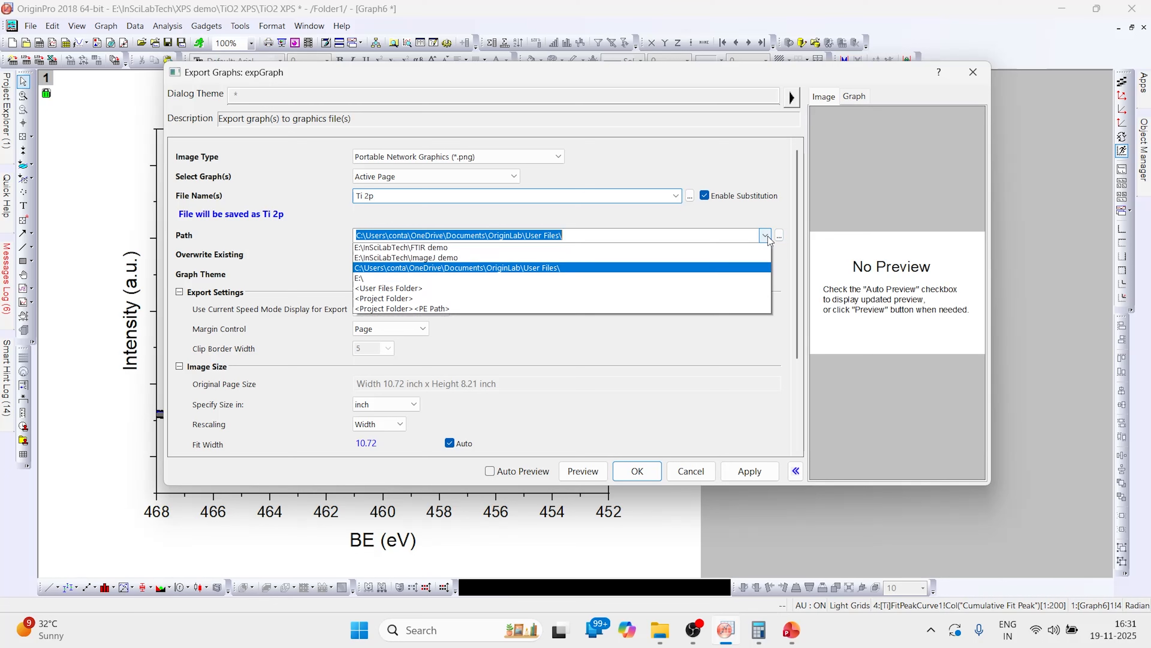
{"action": "left_click", "coordinate": [507, 249]}
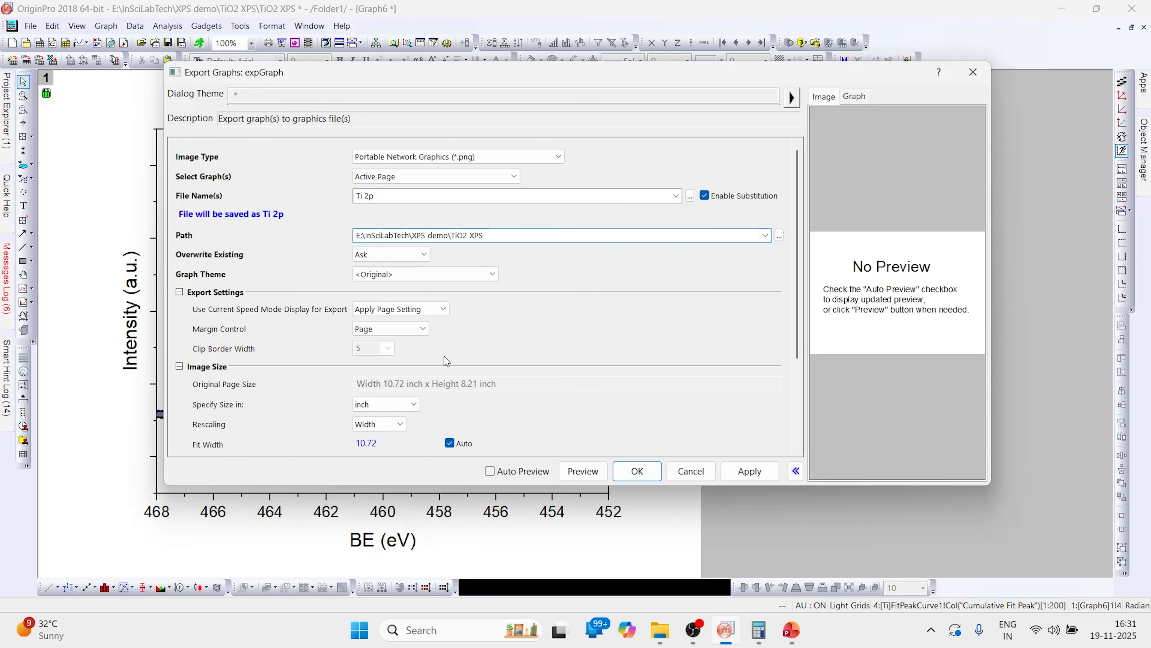
{"action": "scroll", "coordinate": [444, 354], "scroll_direction": "down", "scroll_amount": 1}
{"action": "scroll", "coordinate": [445, 354], "scroll_direction": "down", "scroll_amount": 2}
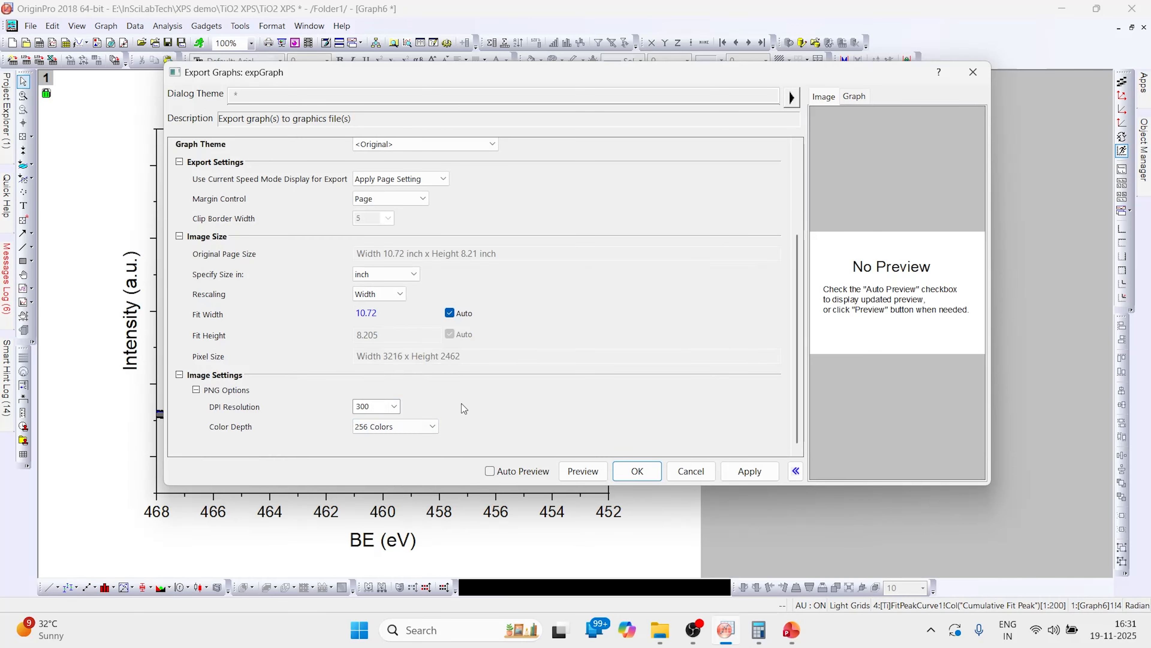
{"action": "left_click", "coordinate": [750, 474]}
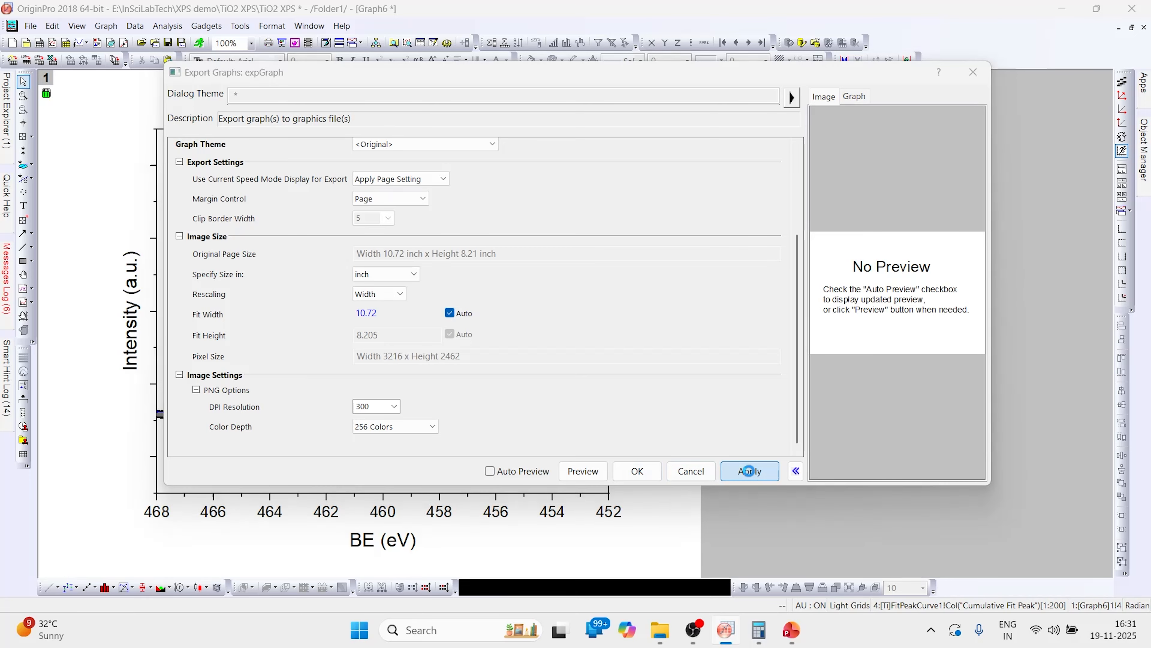
{"action": "left_click", "coordinate": [523, 340]}
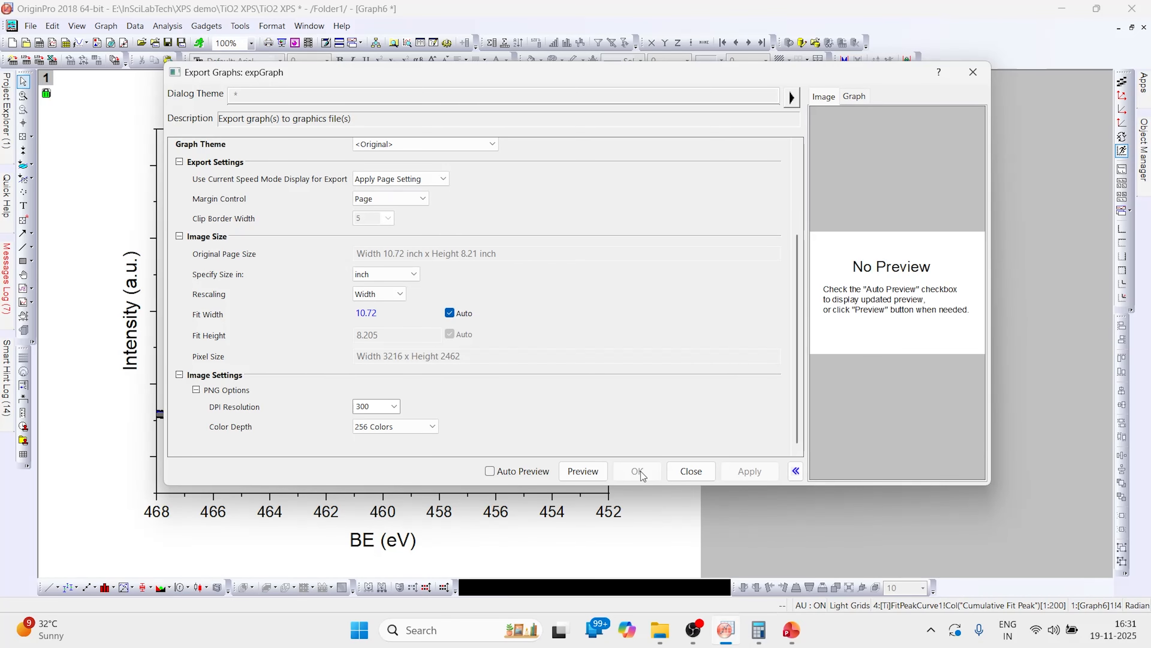
{"action": "left_click", "coordinate": [691, 471]}
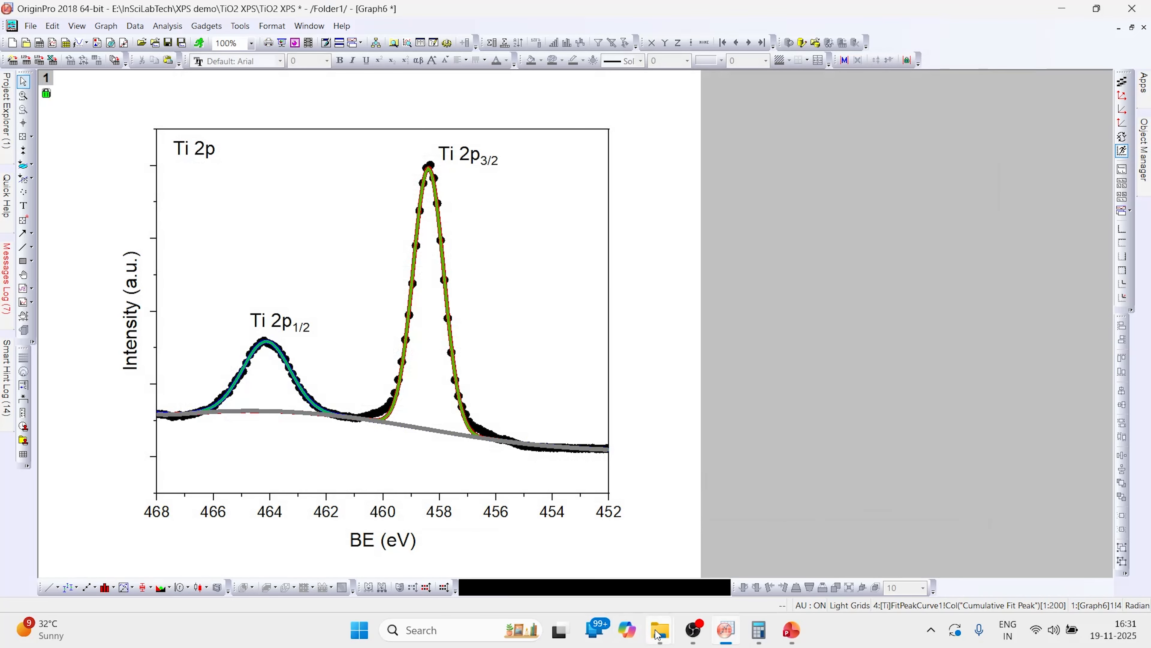
- Switch to File Explorer and open the exported Ti 2p.png image to check it
{"action": "mouse_move", "coordinate": [649, 619]}
{"action": "left_click", "coordinate": [585, 553]}
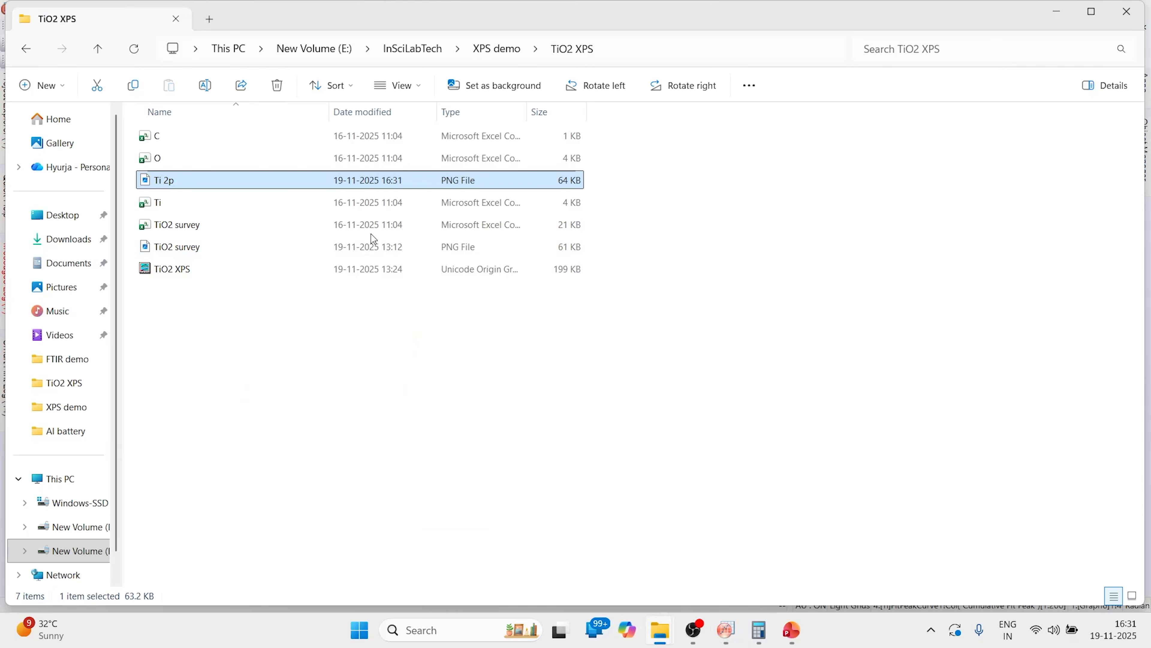
{"action": "double_click", "coordinate": [180, 180]}
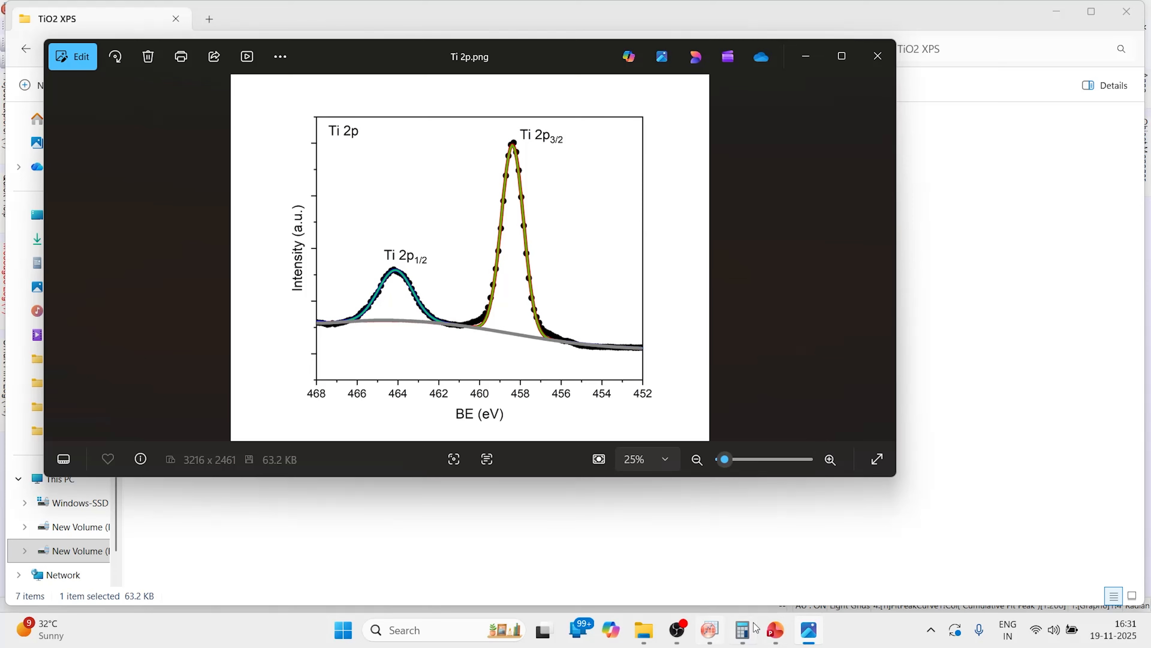
- Switch to PowerPoint and start the slide show from the current slide
{"action": "left_click", "coordinate": [780, 635]}
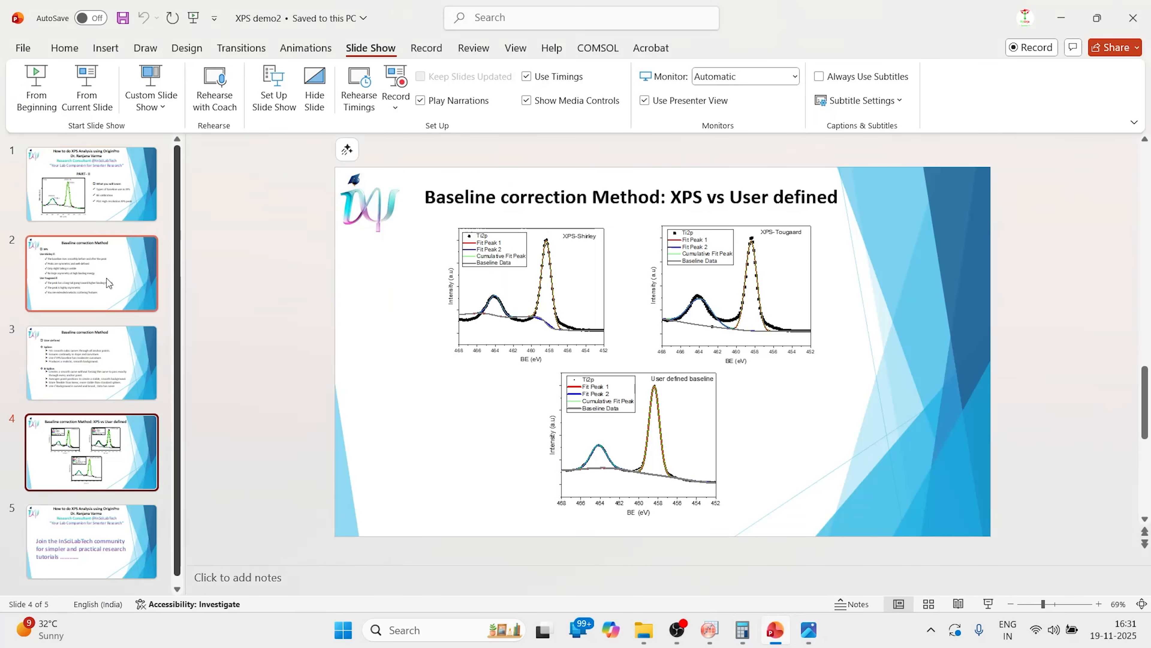
{"action": "left_click", "coordinate": [89, 101]}
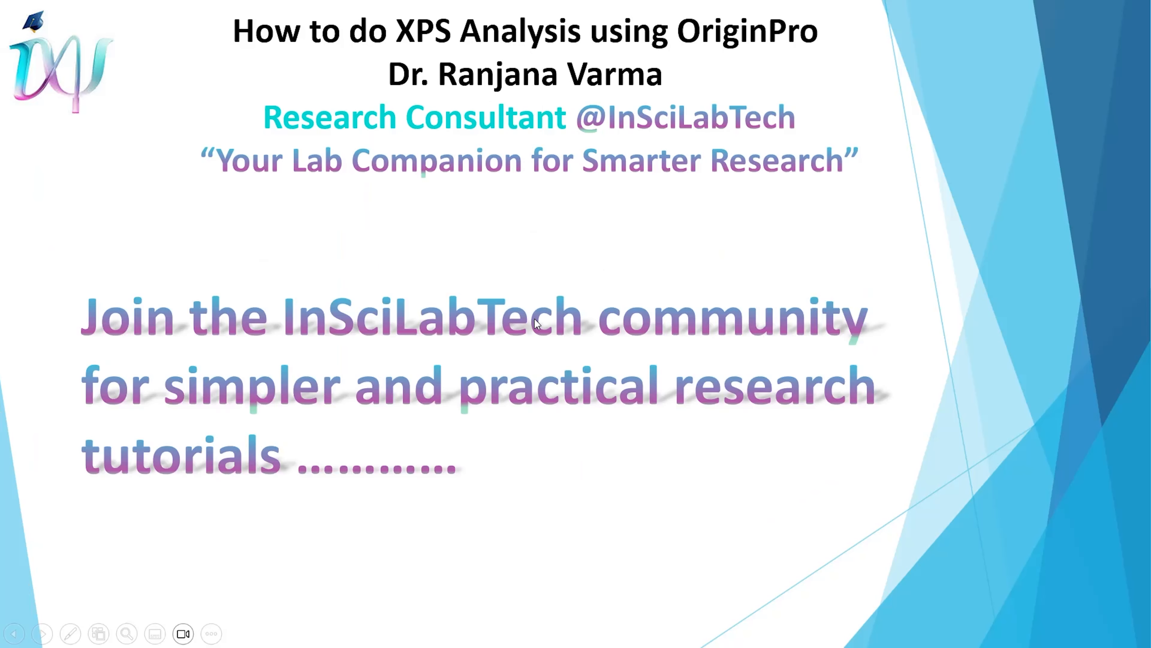